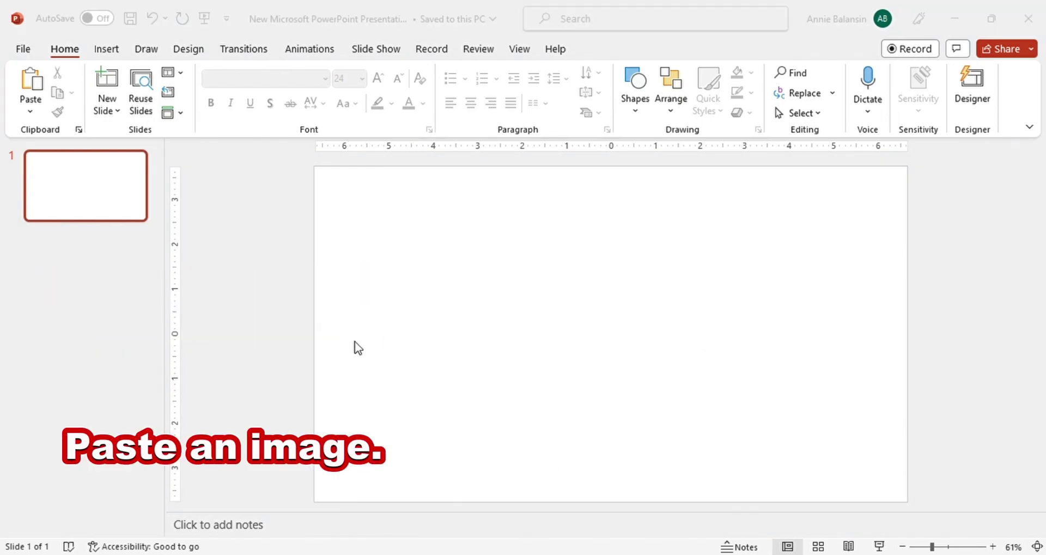
Step: Paste the reef picture, shrink it to 9.14 by 5.14 inches, and centre it on the slide
left_click(421, 334)
key("ctrl+v")
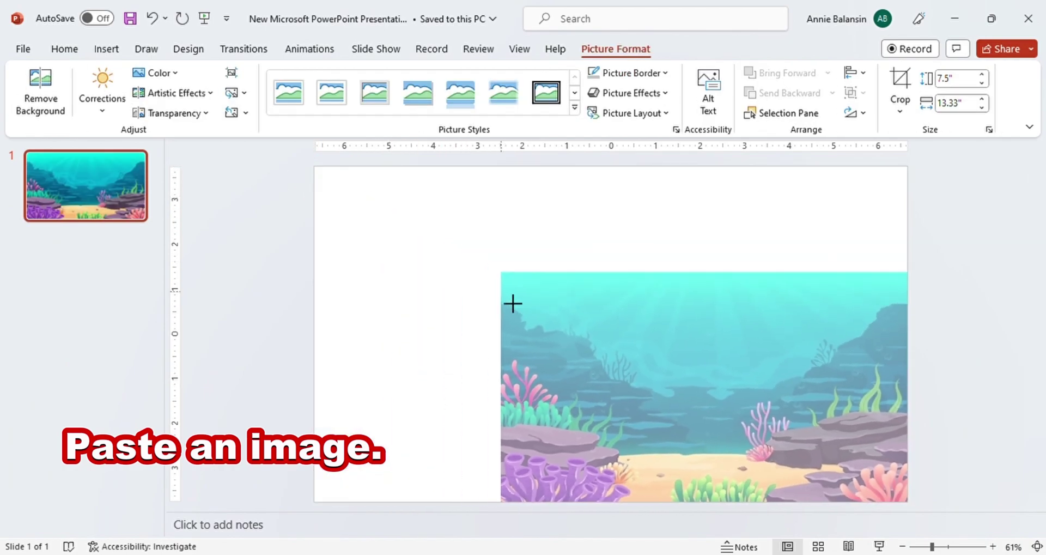
left_click_drag(319, 166, 501, 271)
left_click_drag(416, 281, 332, 293)
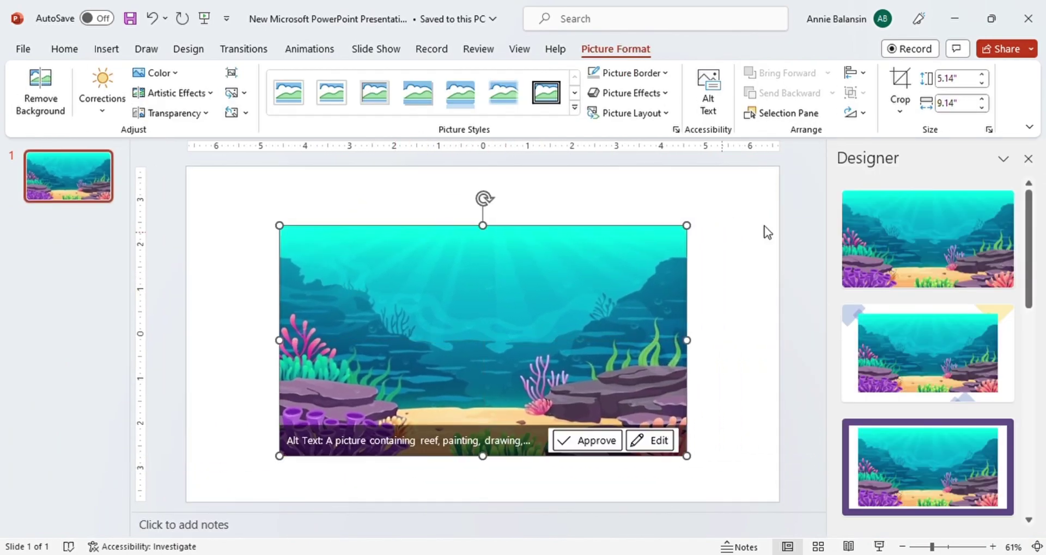
Step: Dismiss the Designer suggestions and choose the Rectangle shape from Insert > Shapes
left_click(1027, 161)
left_click(355, 248)
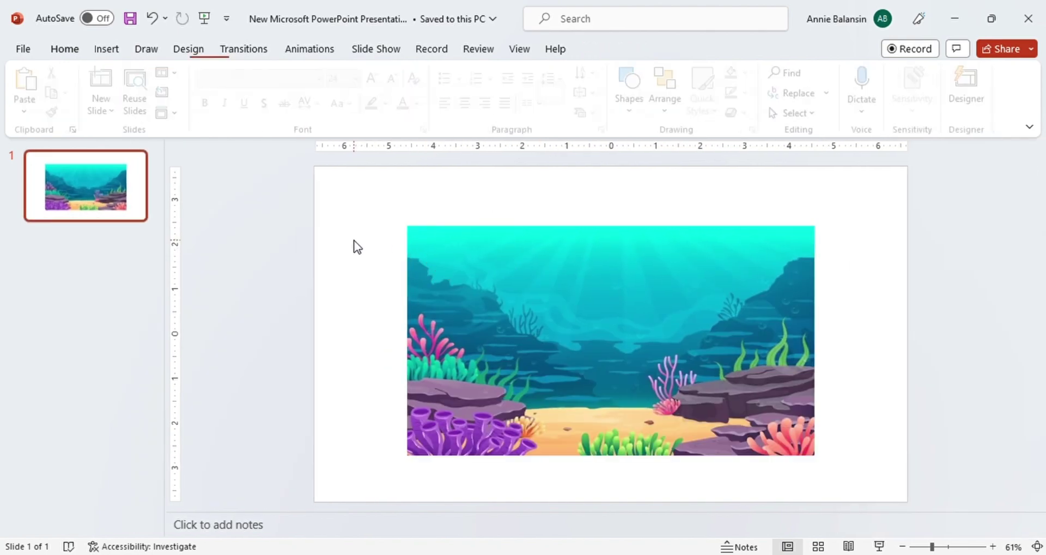
left_click(103, 50)
left_click(295, 87)
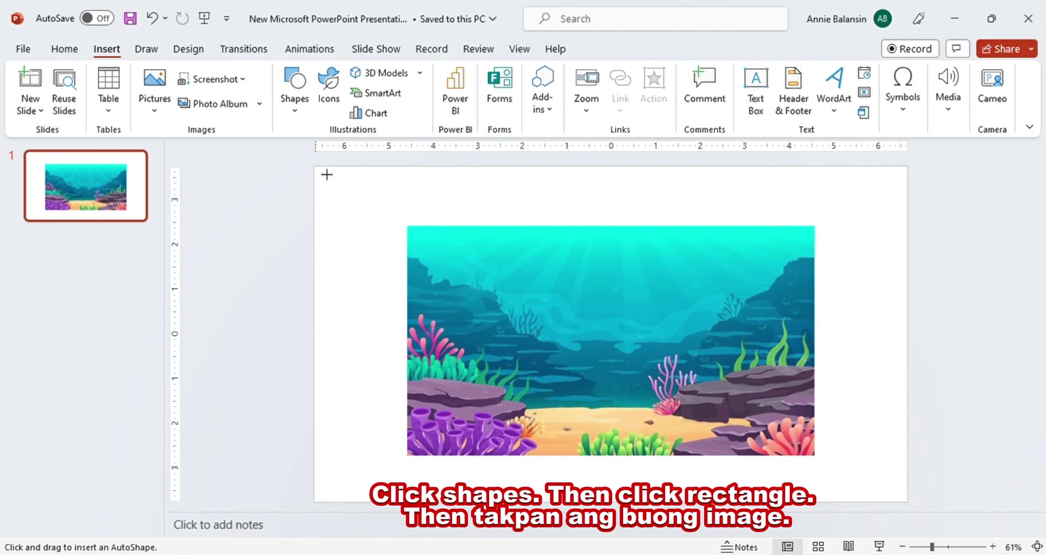
Step: Draw a 13.33 by 7.5 inch rectangle over the slide with no outline and white fill
left_click_drag(314, 166, 917, 512)
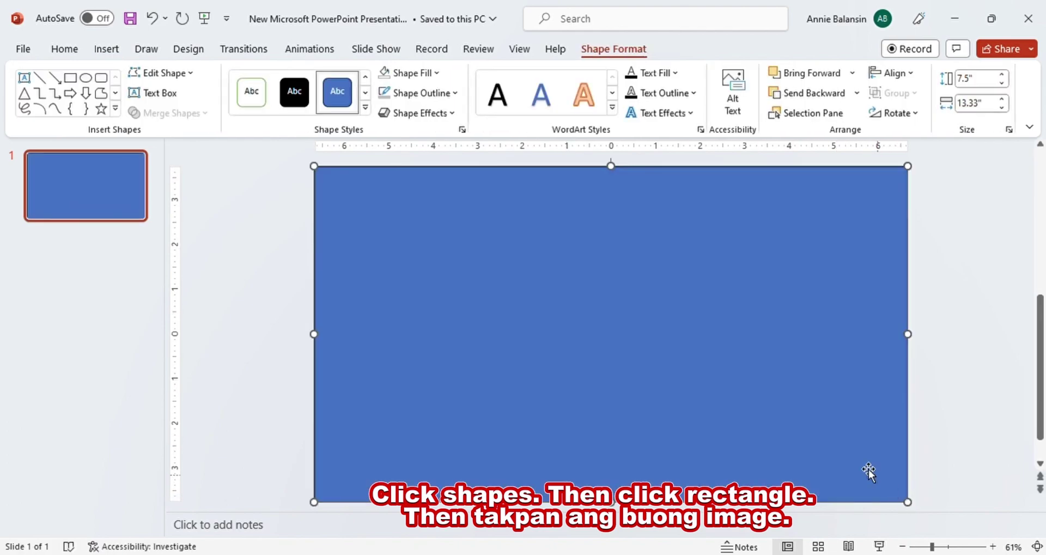
left_click(391, 75)
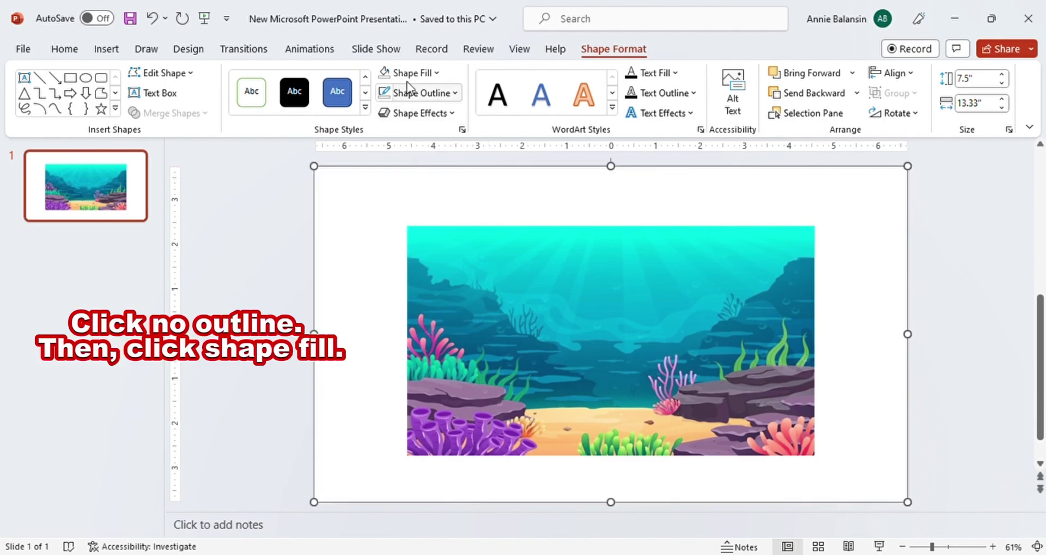
left_click(404, 67)
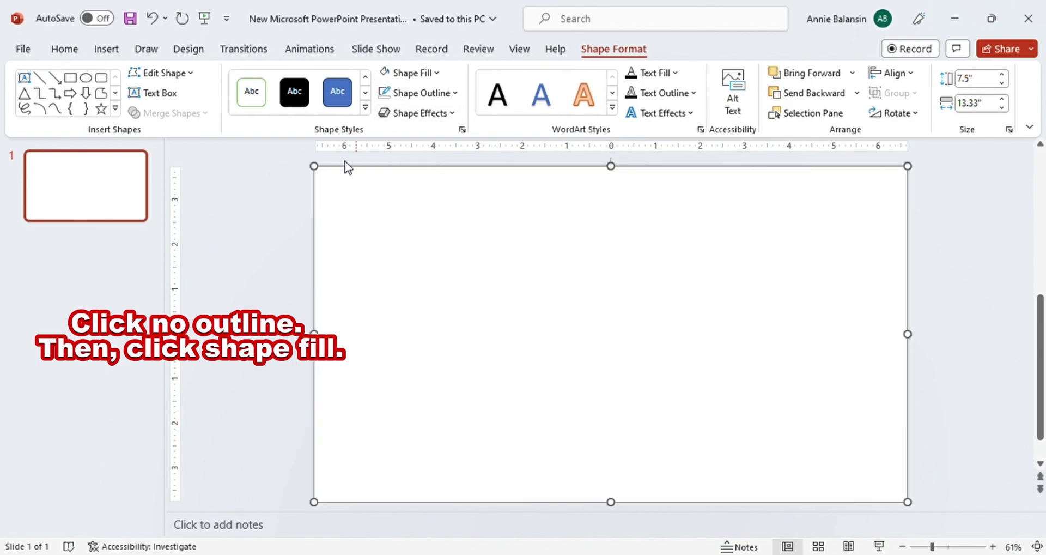
left_click(106, 50)
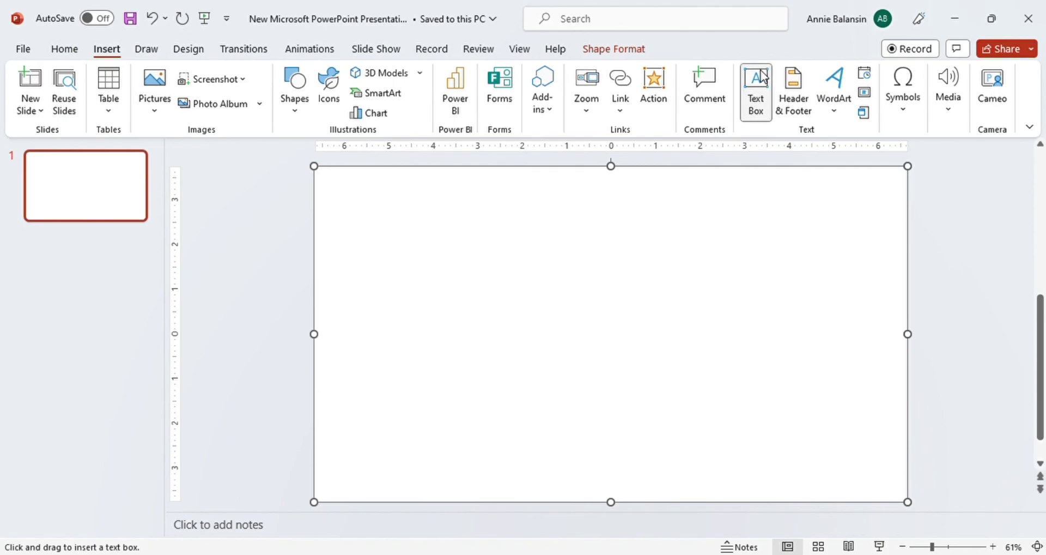
Step: Add a text box reading JUN & ANNIE in Amasis MT Pro Black, enlarged twice
left_click_drag(409, 271, 836, 444)
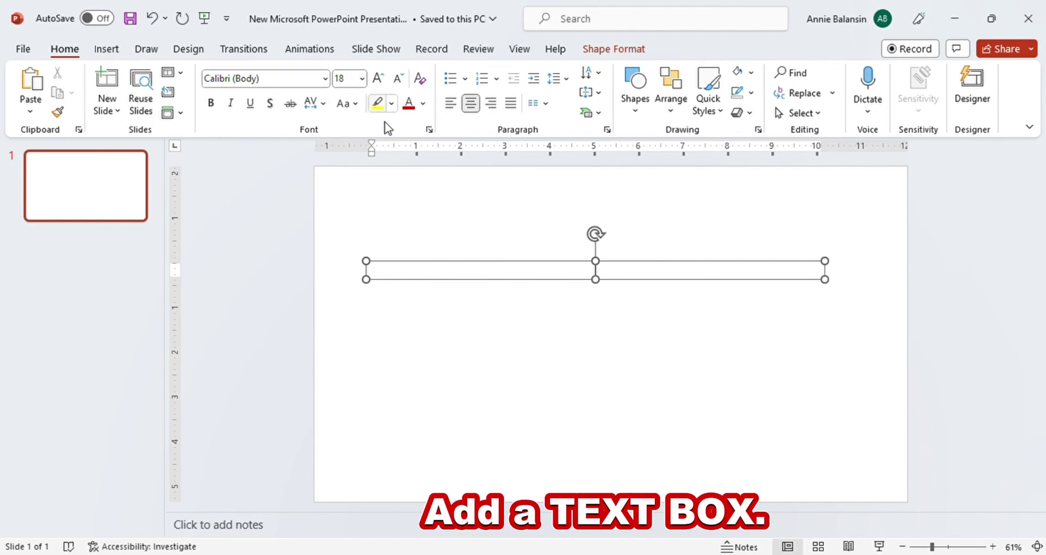
type("JUN")
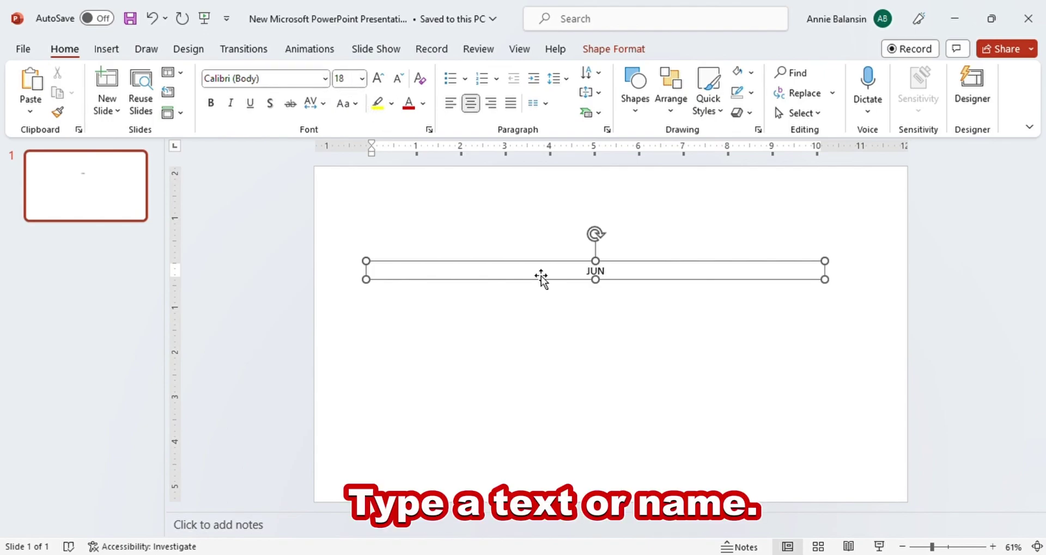
type(" & ANNIE")
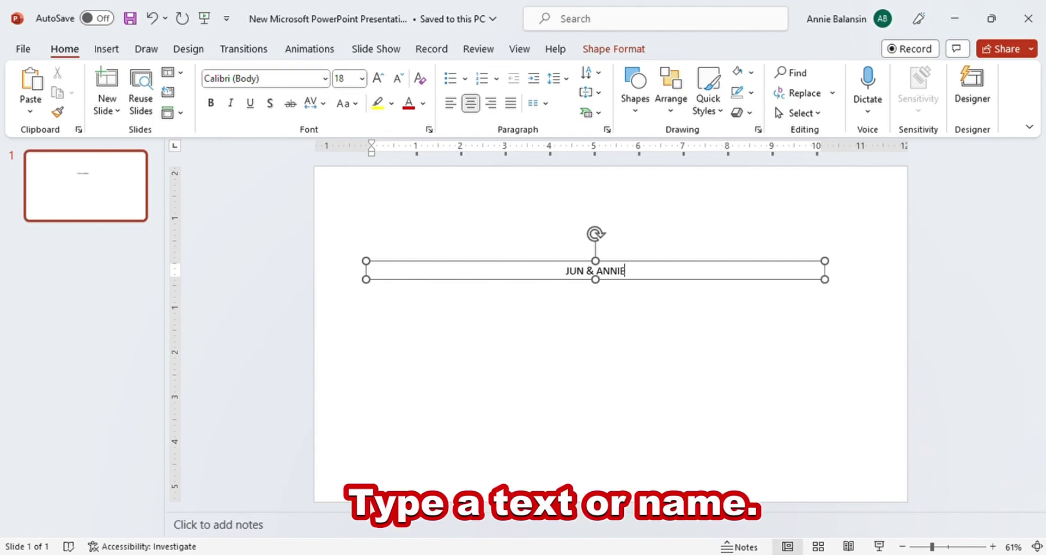
key("ctrl+a")
left_click(308, 79)
type("Amasis MT Pro Black")
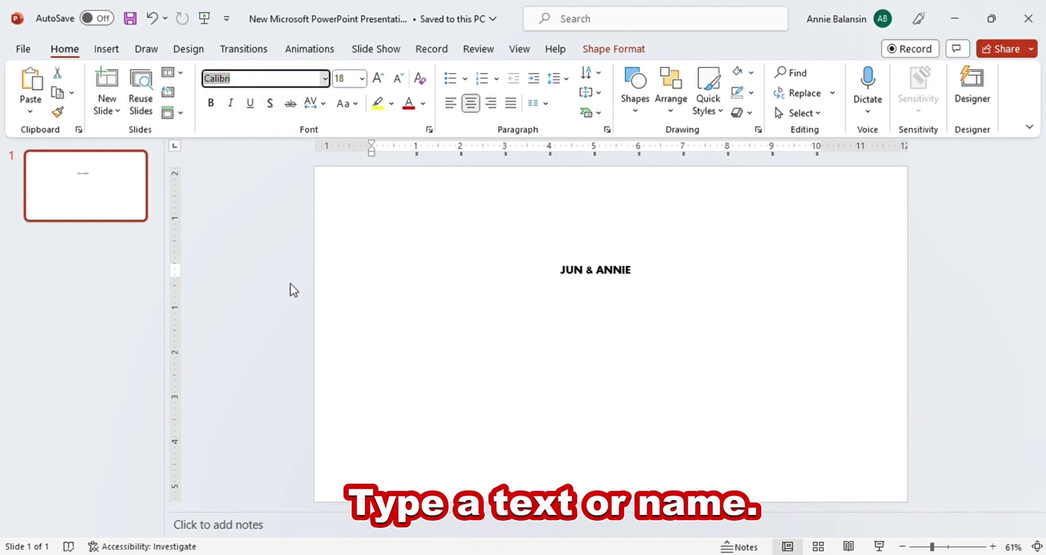
key("Return")
key("ctrl+shift+greater")
key("ctrl+shift+greater")
key("ctrl+shift+greater")
key("ctrl+shift+greater")
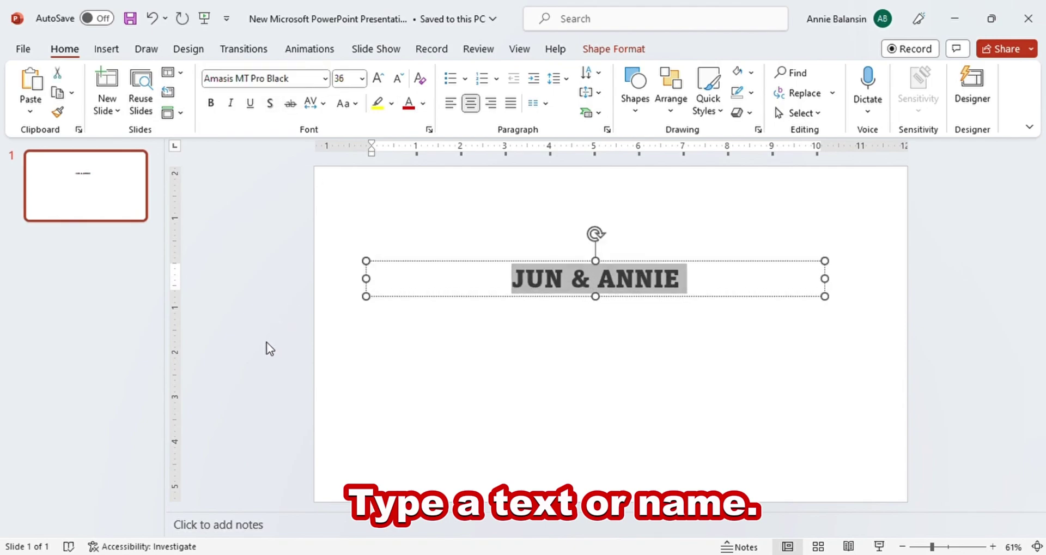
key("ctrl+shift+greater")
key("ctrl+shift+greater")
key("ctrl+shift+greater")
key("ctrl+shift+greater")
key("ctrl+shift+greater")
key("ctrl+shift+greater")
key("ctrl+shift+greater")
key("ctrl+shift+greater")
key("ctrl+shift+greater")
key("ctrl+shift+greater")
key("ctrl+shift+greater")
key("ctrl+shift+greater")
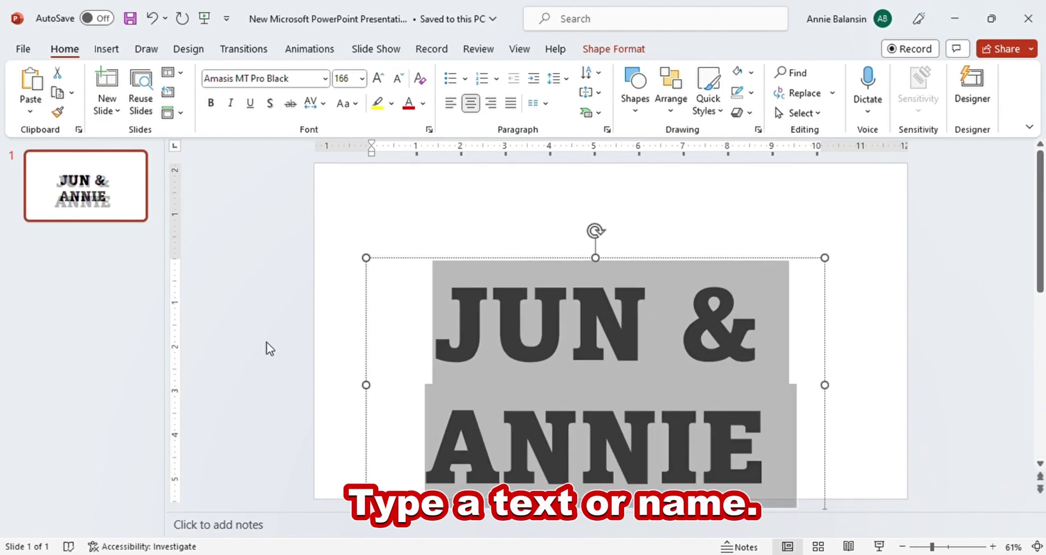
Step: Widen the title box, shrink the text to 88 pt on one line, and centre it
left_click(838, 388)
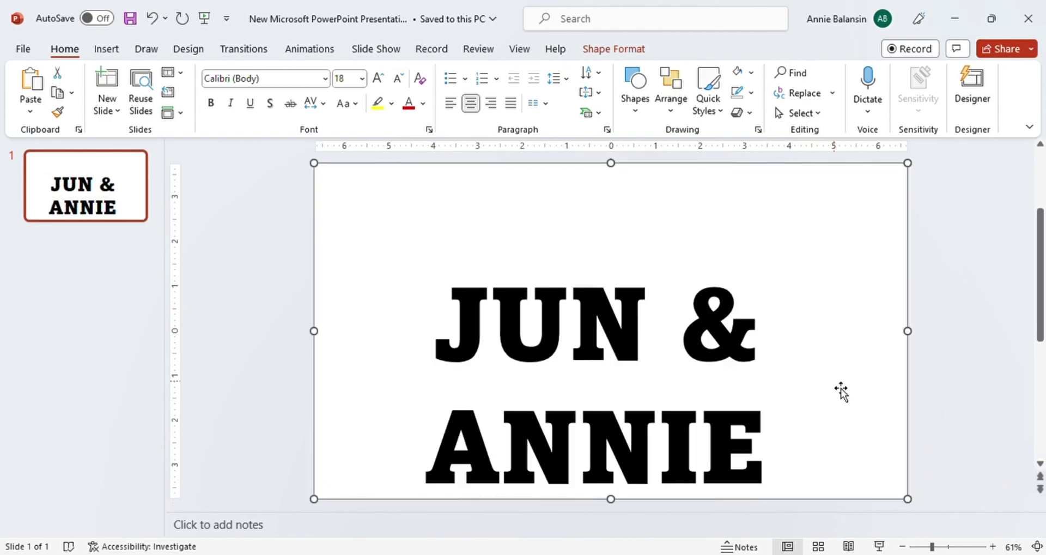
left_click_drag(834, 393, 877, 385)
left_click(754, 388)
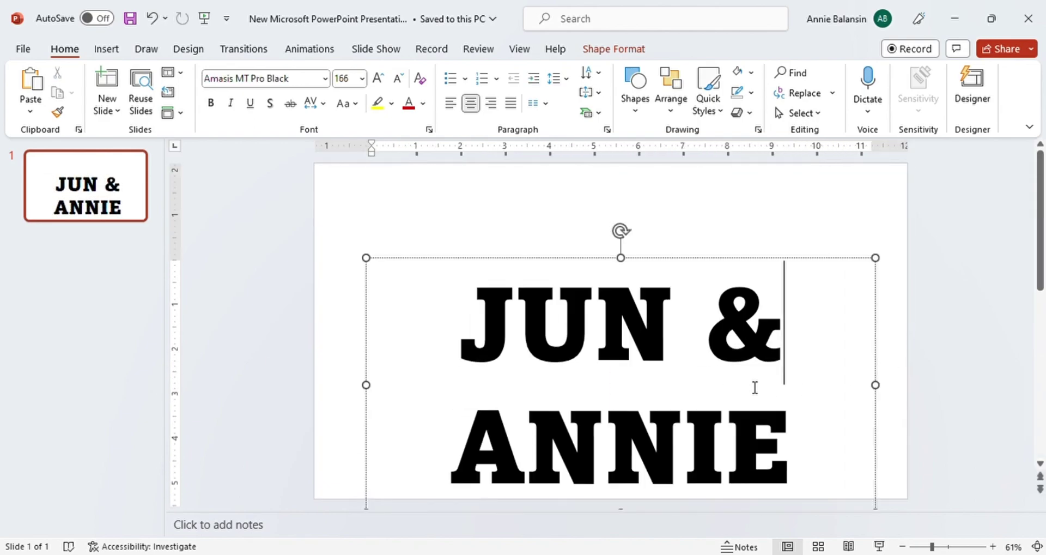
key("ctrl+a")
key("ctrl+shift+less")
key("ctrl+shift+less")
key("ctrl+shift+less")
key("ctrl+shift+less")
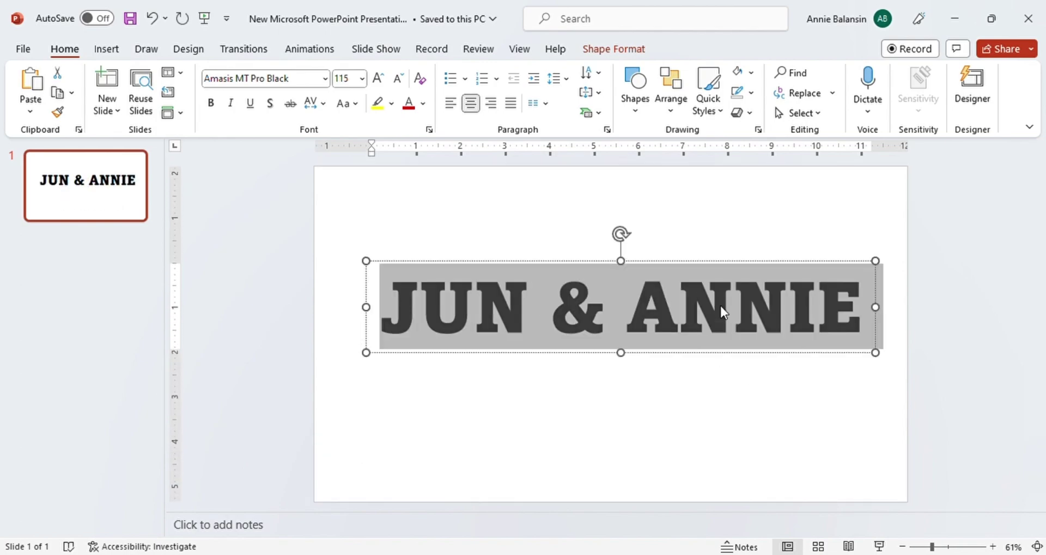
left_click(722, 294)
left_click_drag(679, 276, 679, 308)
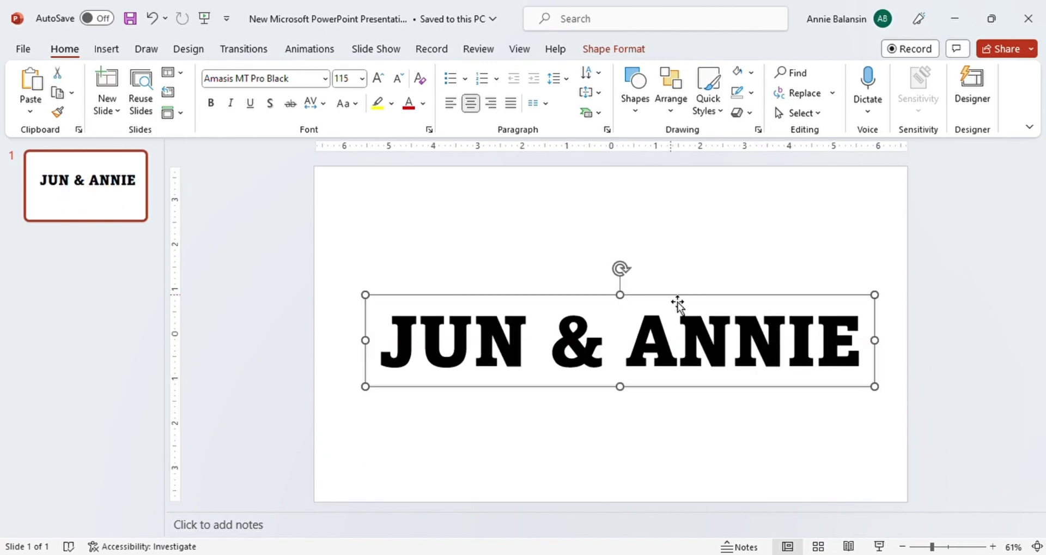
left_click(603, 321)
key("ctrl+a")
key("ctrl+shift+less")
key("ctrl+shift+less")
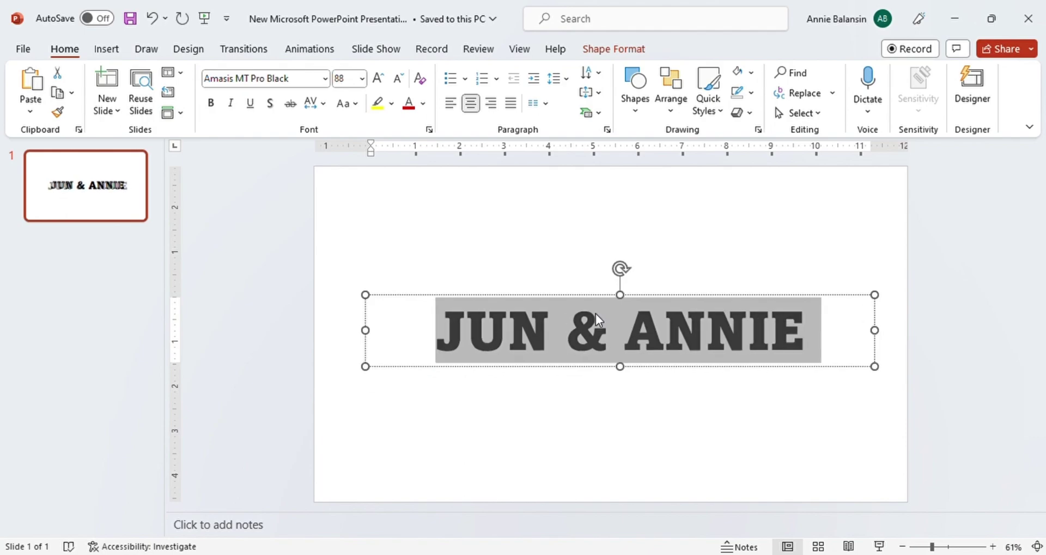
left_click(624, 434)
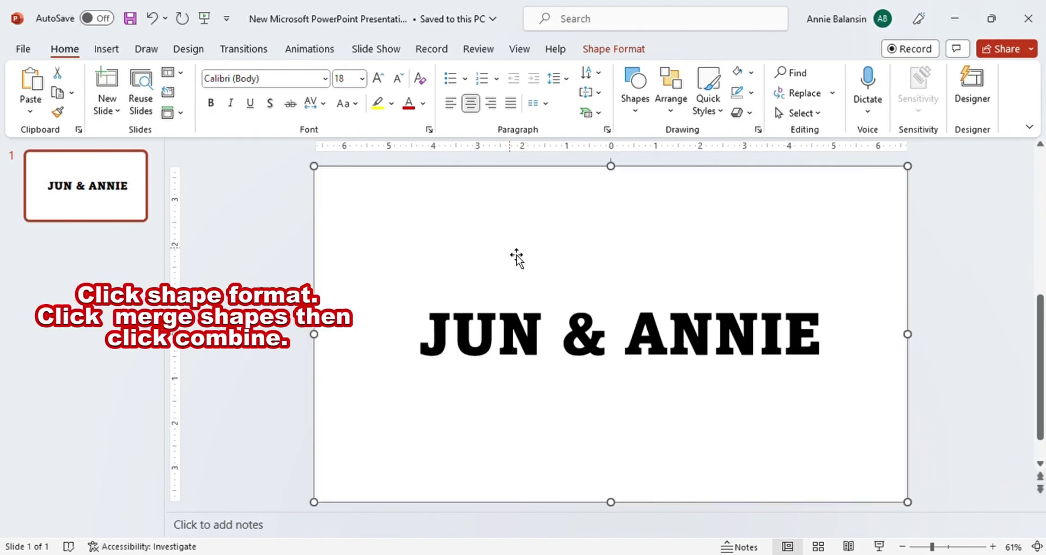
Step: Combine the white rectangle and title text with Merge Shapes so reef shows through the letters
left_click(497, 333)
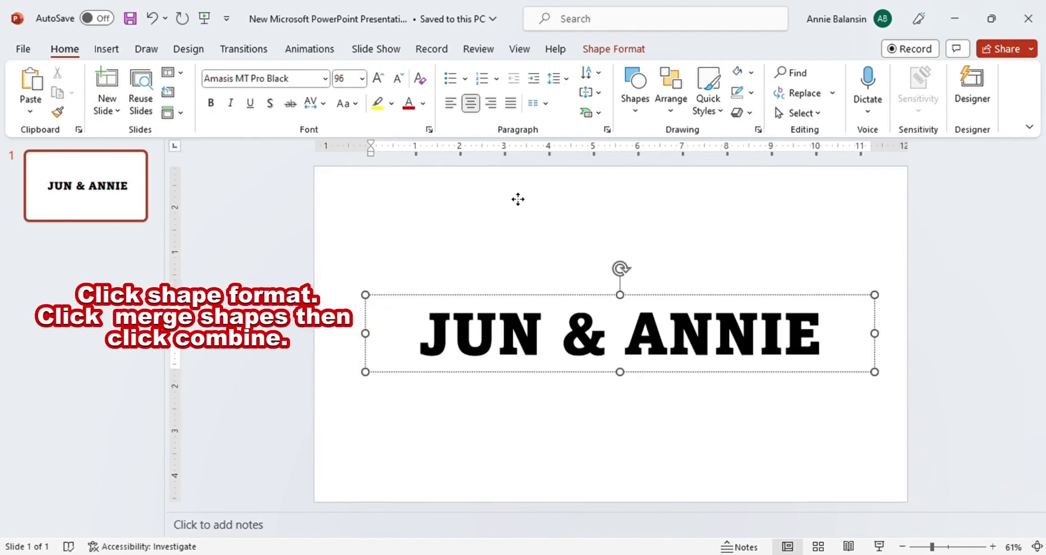
left_click(518, 202, "shift")
left_click(596, 49)
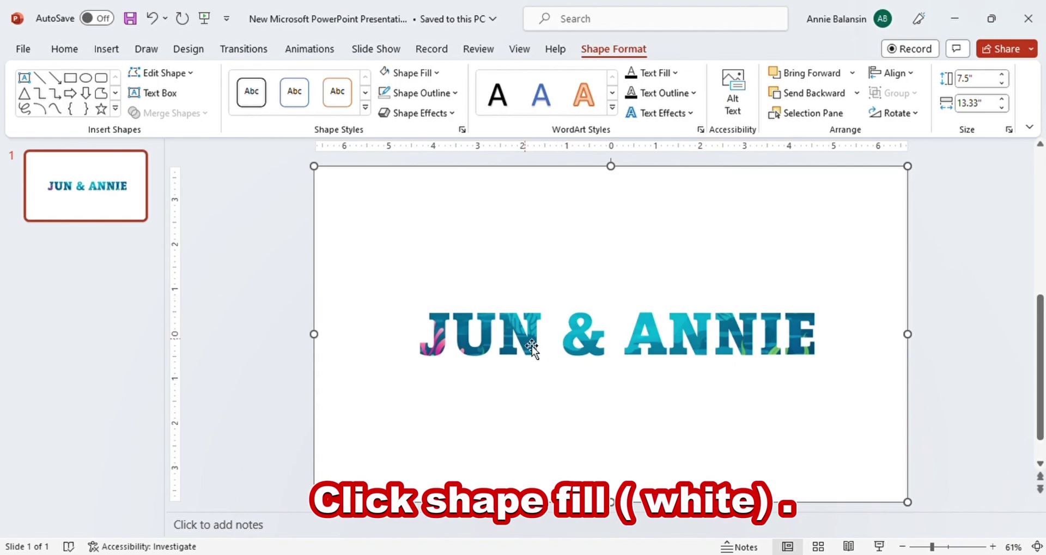
Step: Widen the reef-filled lettering slightly and nudge it upward to sit centred
left_click(532, 346)
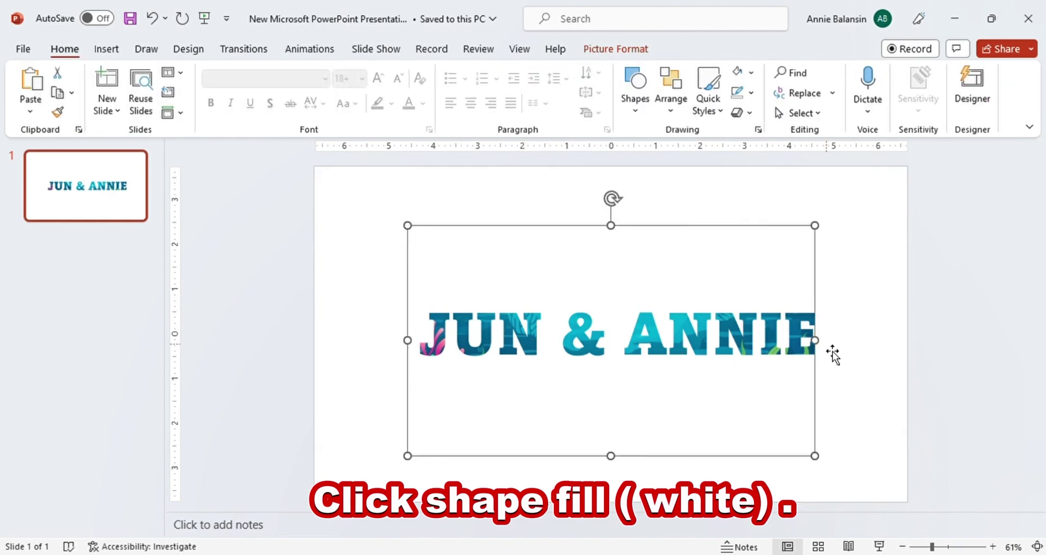
left_click_drag(815, 340, 831, 340)
left_click(691, 207)
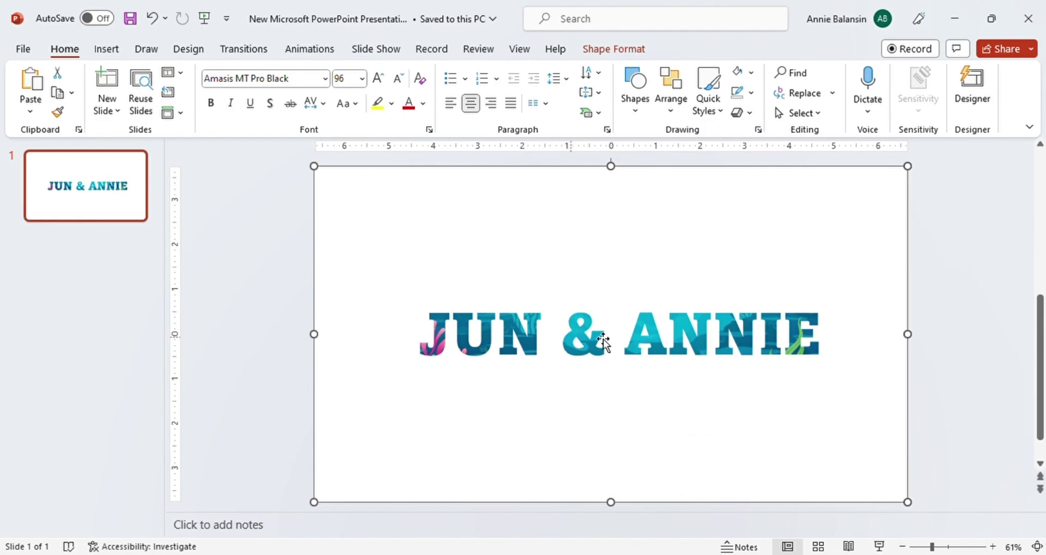
left_click(756, 331)
left_click_drag(639, 229, 670, 206)
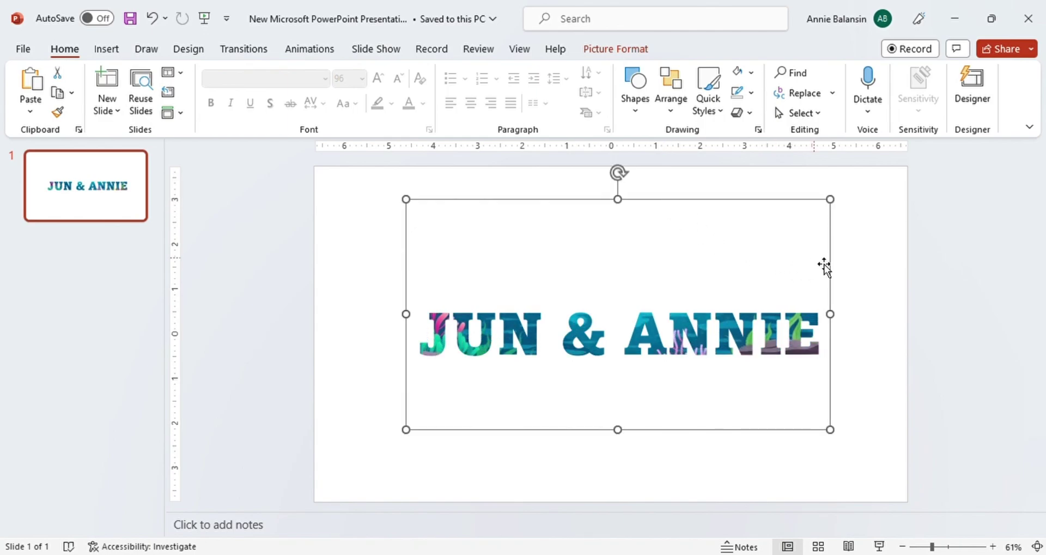
left_click(857, 257)
left_click(112, 50)
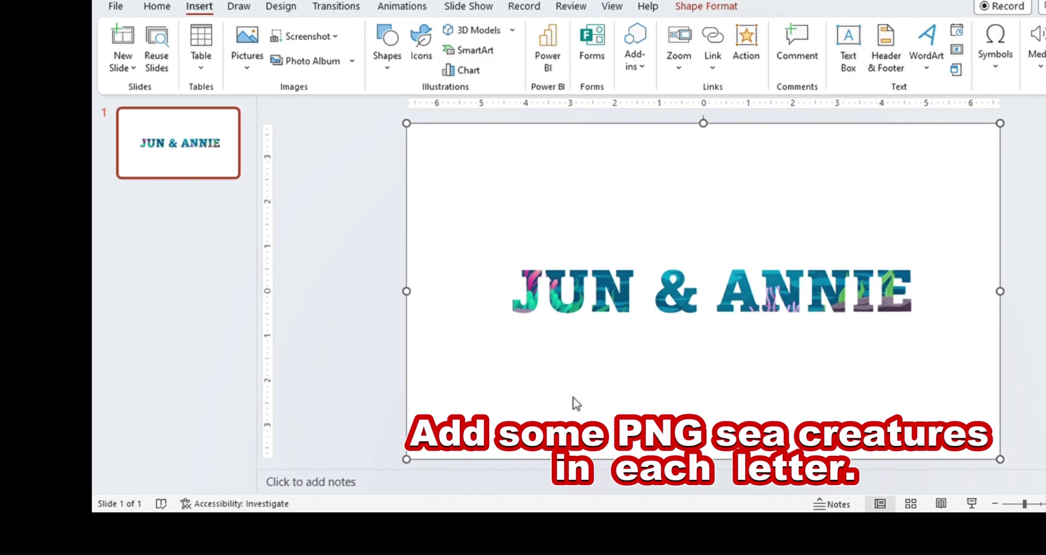
Step: Place a yellow starfish on the J and a copy on the A of ANNIE
key("ctrl+v")
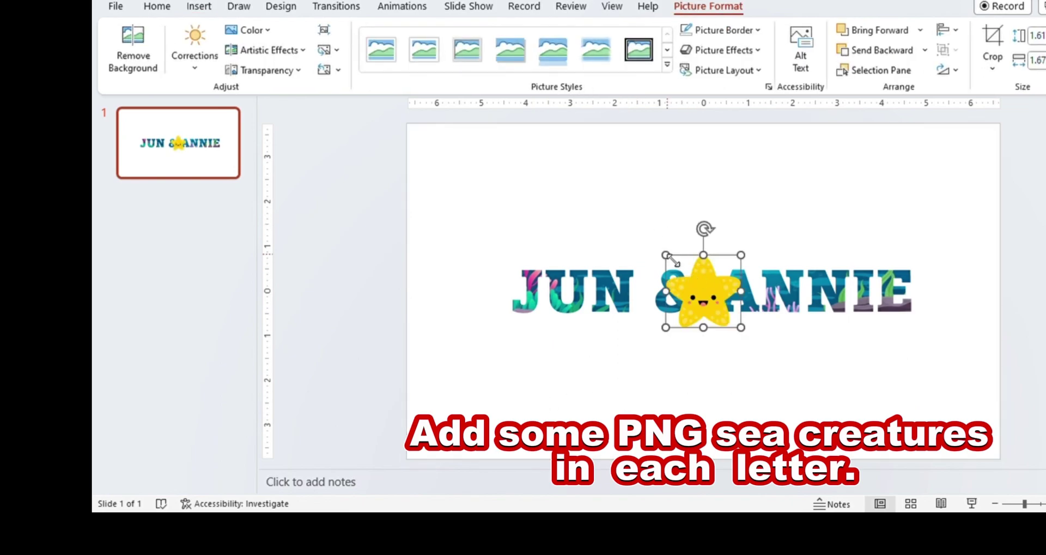
mouse_move(702, 289)
left_mouse_down()
mouse_move(602, 273)
mouse_move(522, 291)
mouse_move(542, 302)
mouse_move(536, 296)
left_mouse_up()
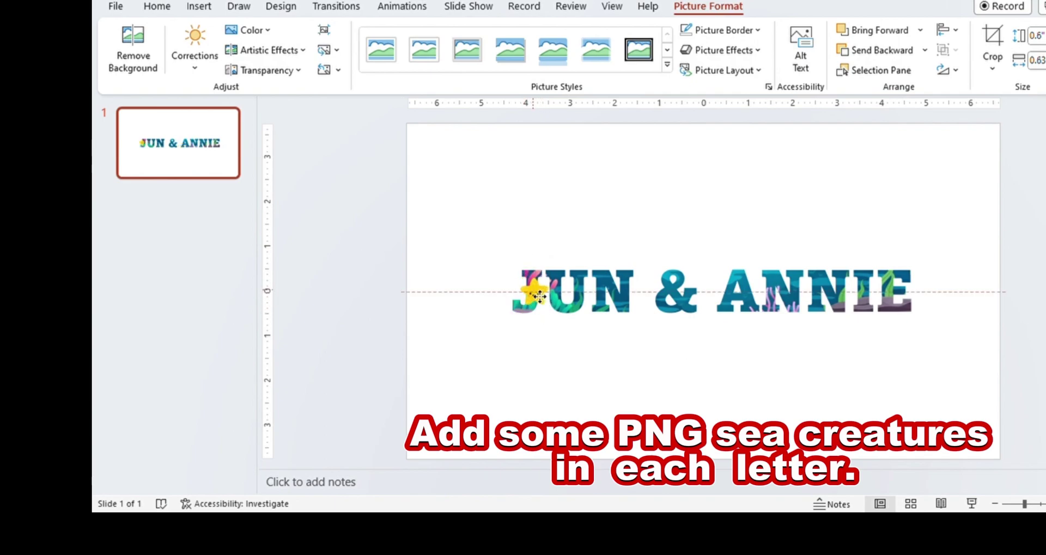
left_click(593, 210)
key("ctrl+v")
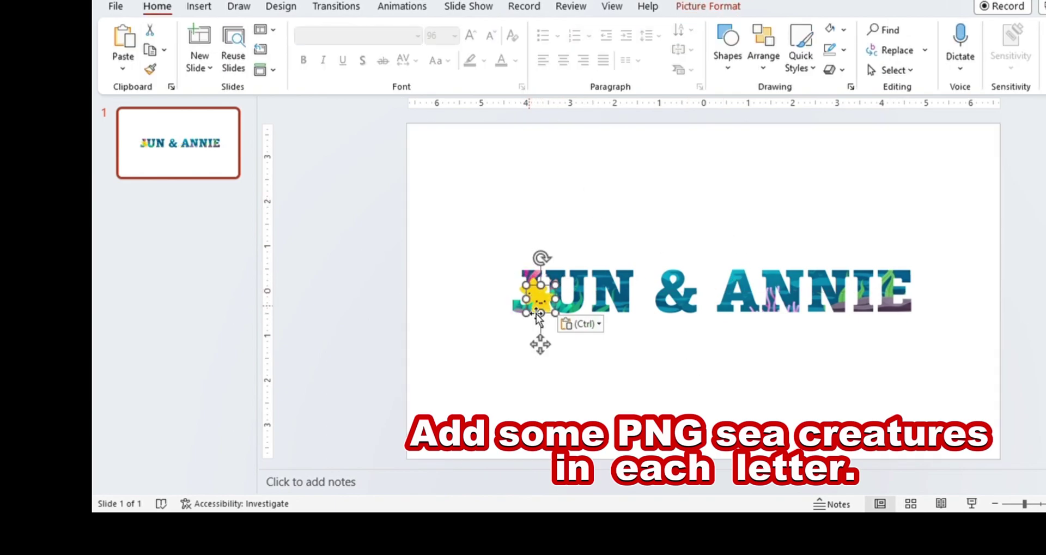
mouse_move(556, 306)
left_mouse_down()
mouse_move(760, 302)
mouse_move(720, 291)
left_mouse_up()
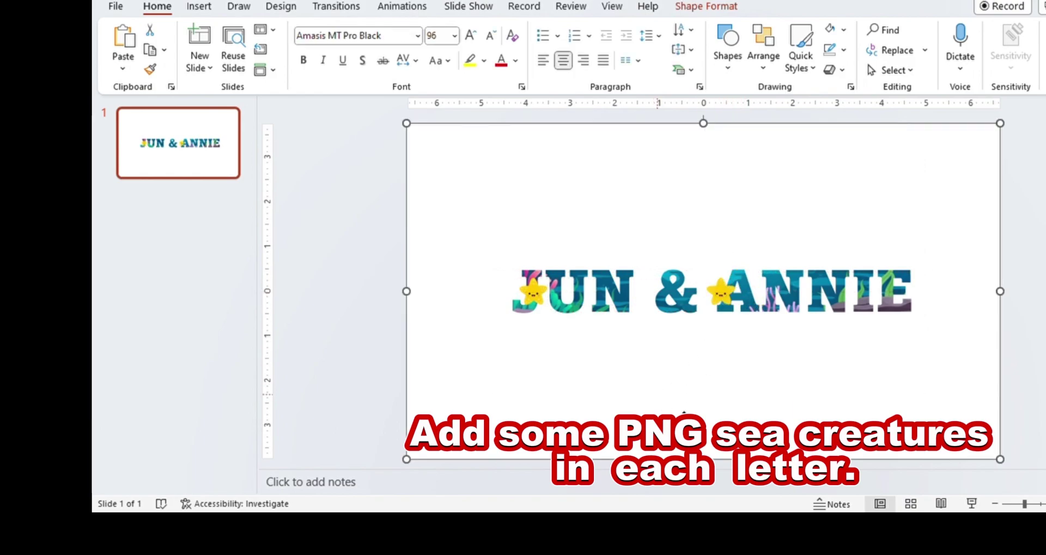
left_click(681, 294)
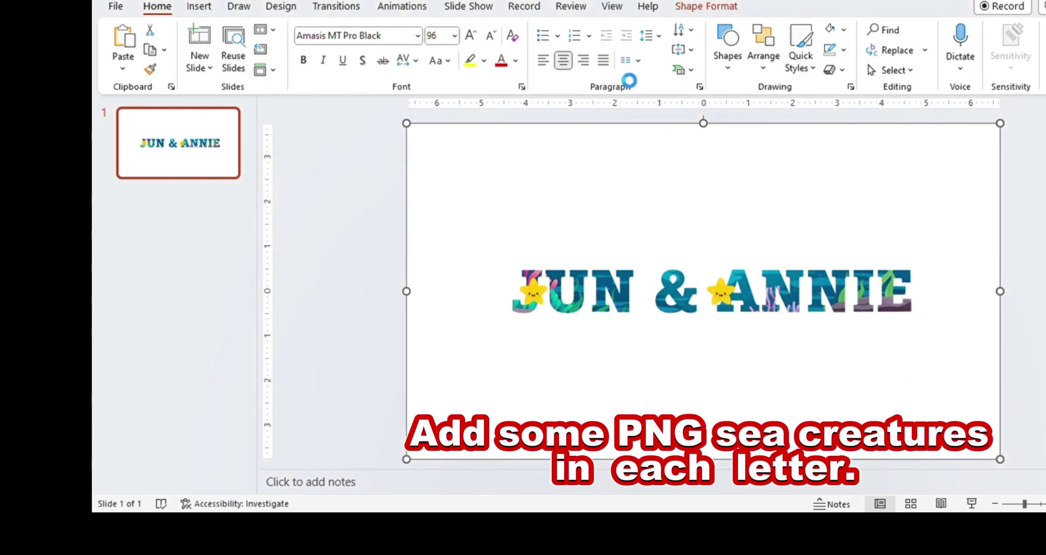
Step: Paste the whale, shrink it, and set it over the ampersand
key("ctrl+v")
mouse_move(647, 217)
left_mouse_down()
mouse_move(670, 276)
mouse_move(776, 362)
mouse_move(847, 310)
mouse_move(670, 294)
left_mouse_up()
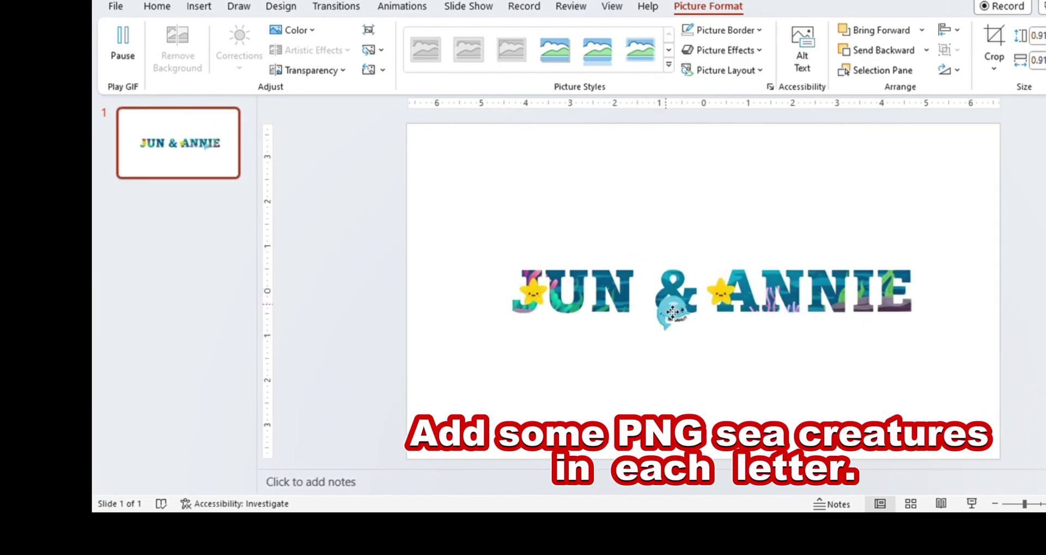
left_click_drag(670, 294, 675, 305)
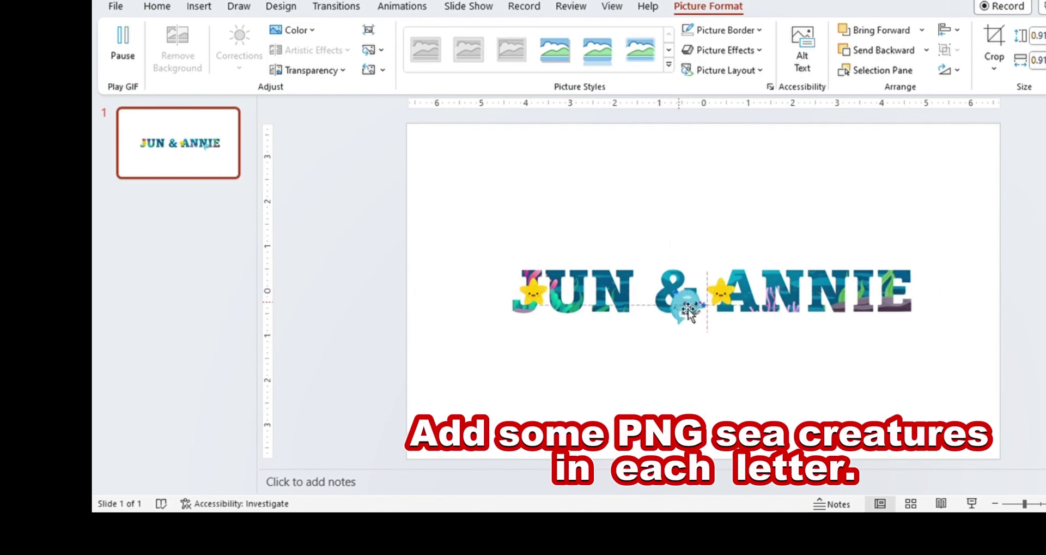
mouse_move(712, 375)
left_mouse_down()
mouse_move(714, 331)
mouse_move(719, 338)
left_mouse_up()
left_click(786, 362)
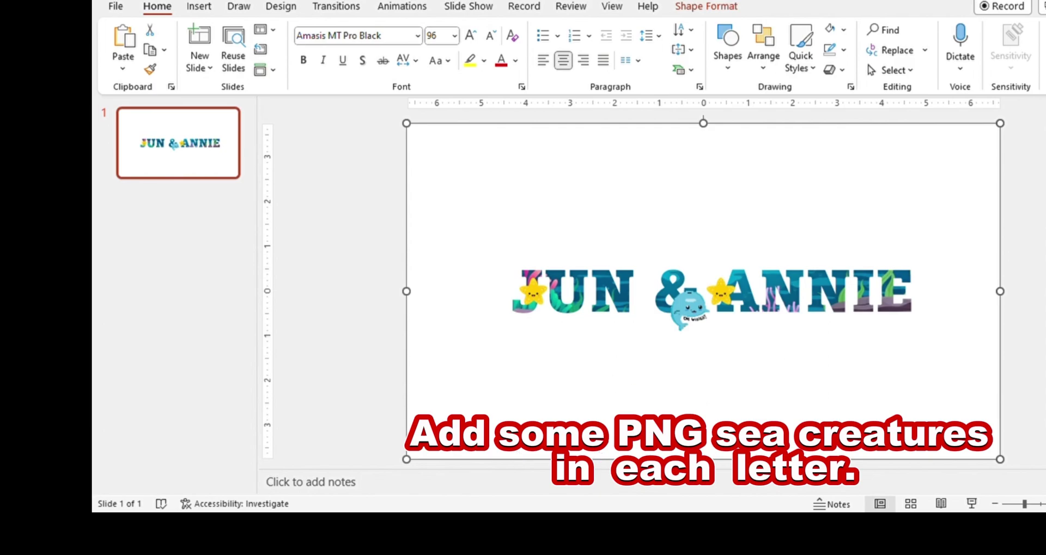
left_click(688, 305)
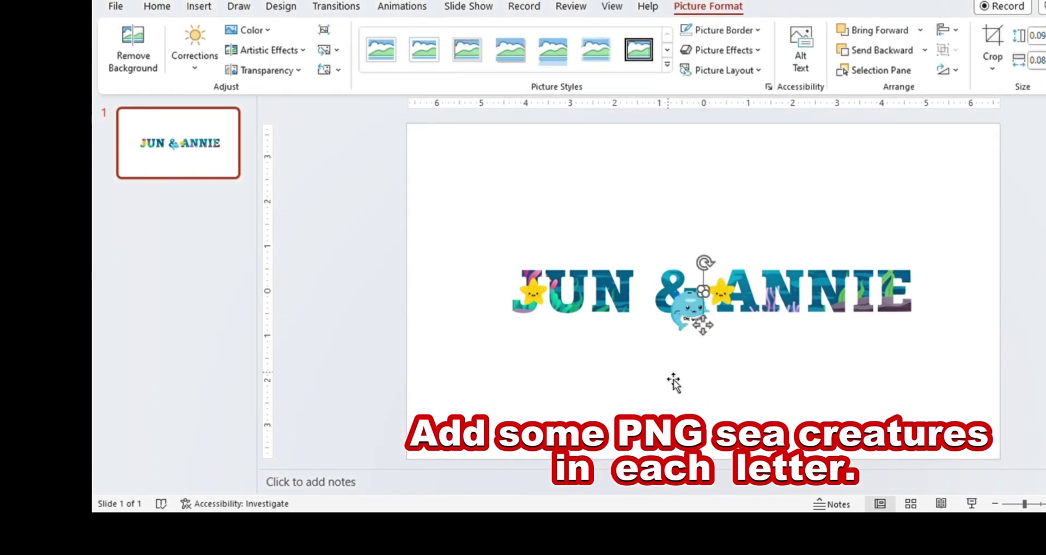
left_click(525, 367)
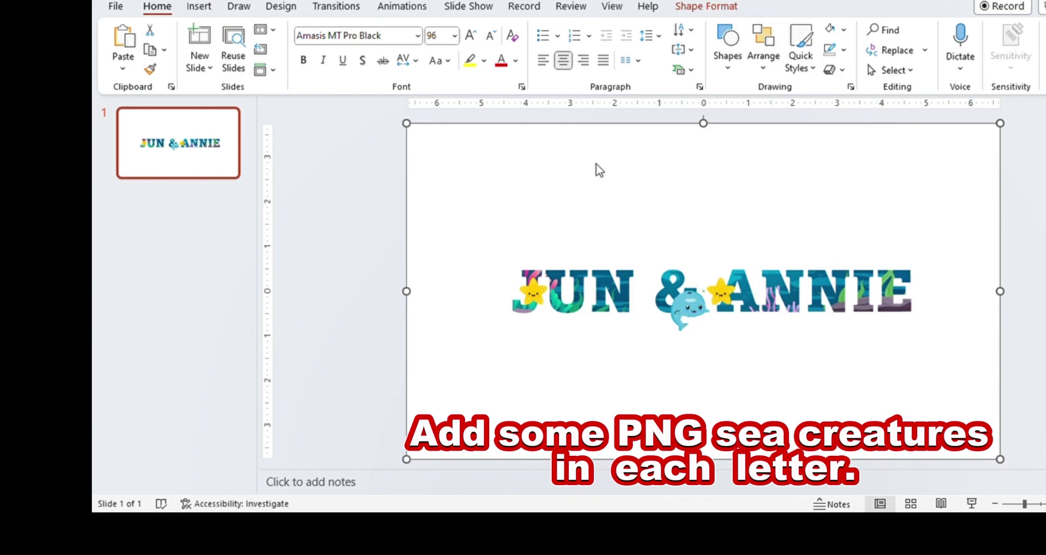
Step: Shrink a turtle onto the U and place a copy on the N of ANNIE
key("ctrl+v")
mouse_move(700, 315)
left_mouse_down()
mouse_move(796, 284)
mouse_move(784, 212)
left_mouse_up()
mouse_move(807, 247)
left_mouse_down()
mouse_move(790, 222)
mouse_move(570, 325)
left_mouse_up()
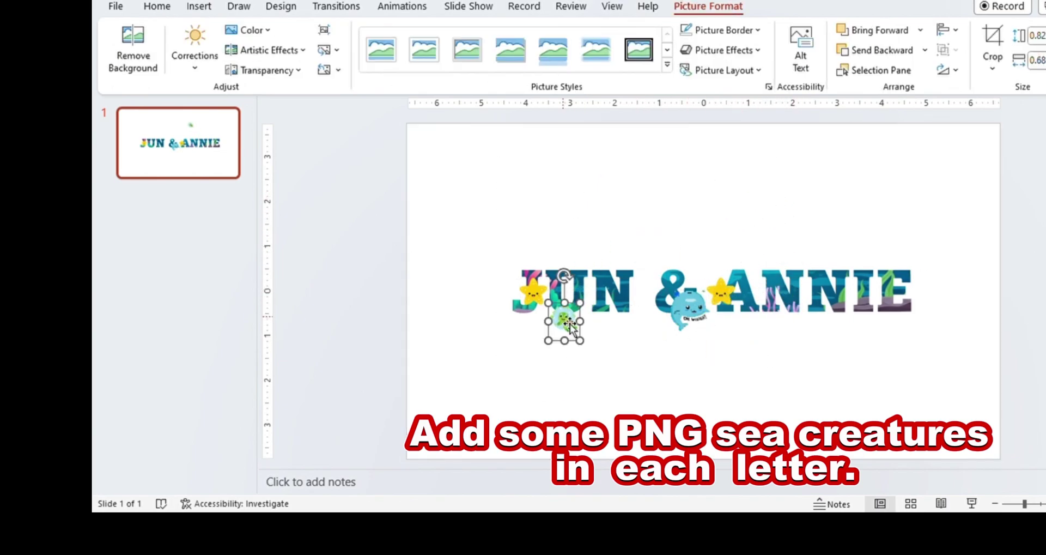
left_click(719, 385)
key("ctrl+v")
mouse_move(572, 327)
left_mouse_down()
mouse_move(781, 337)
mouse_move(800, 314)
left_mouse_up()
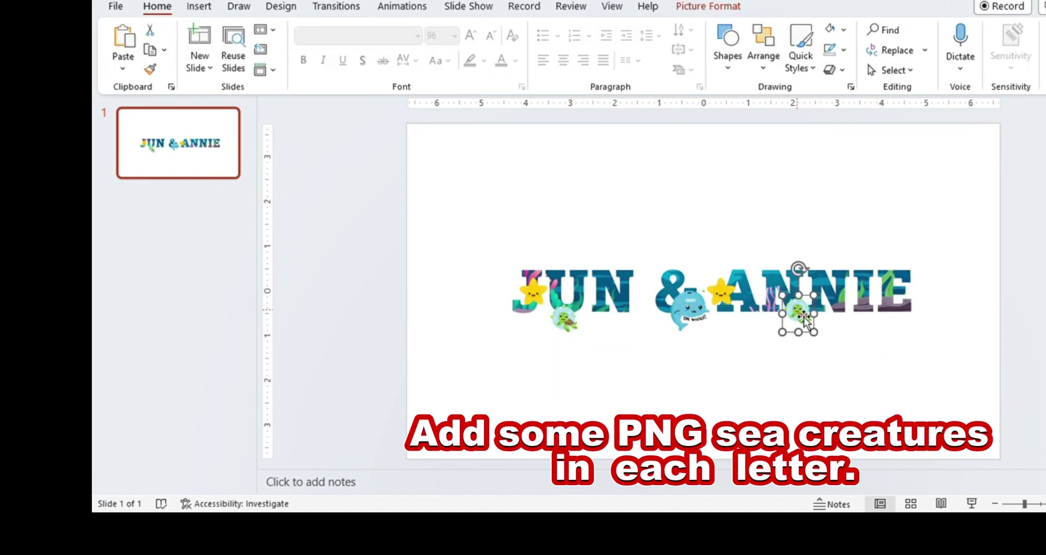
left_click(651, 396)
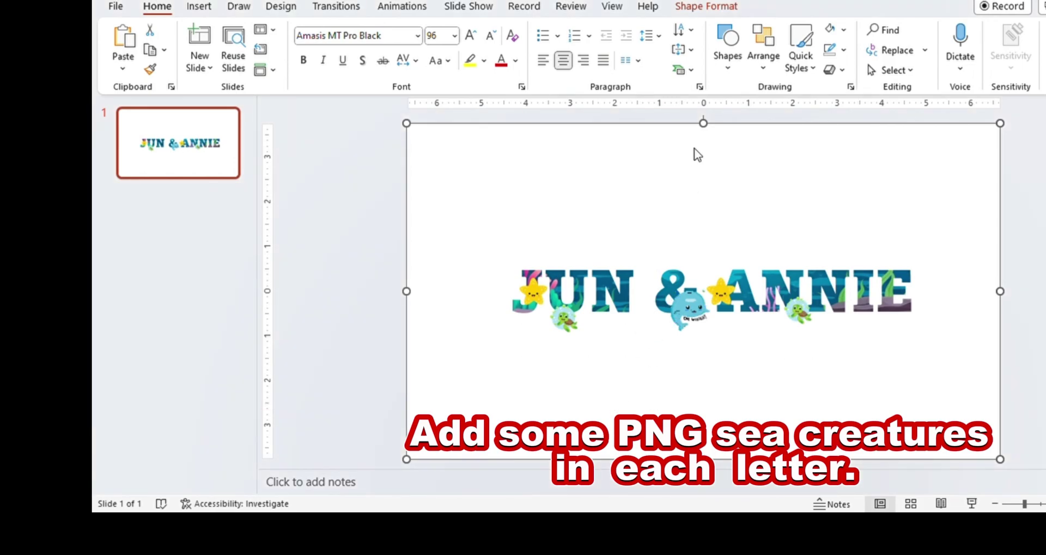
Step: Shrink a pink starfish onto JUN and place a copy on ANNIE
key("ctrl+v")
mouse_move(542, 123)
left_mouse_down()
mouse_move(814, 404)
mouse_move(642, 285)
left_mouse_up()
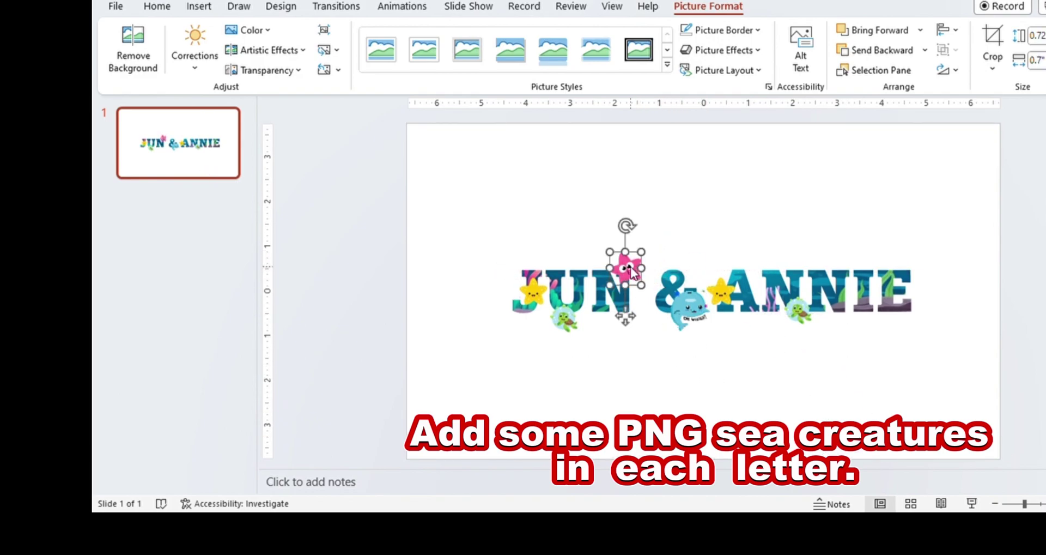
left_click(786, 348)
left_click(626, 267)
key("ctrl+c")
key("ctrl+v")
left_click_drag(626, 267, 848, 270)
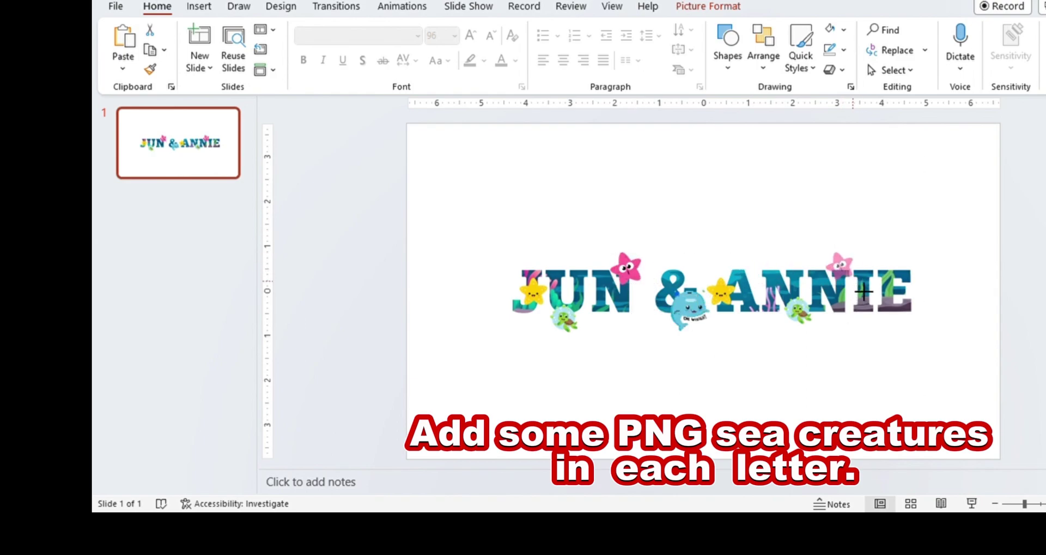
left_click(858, 379)
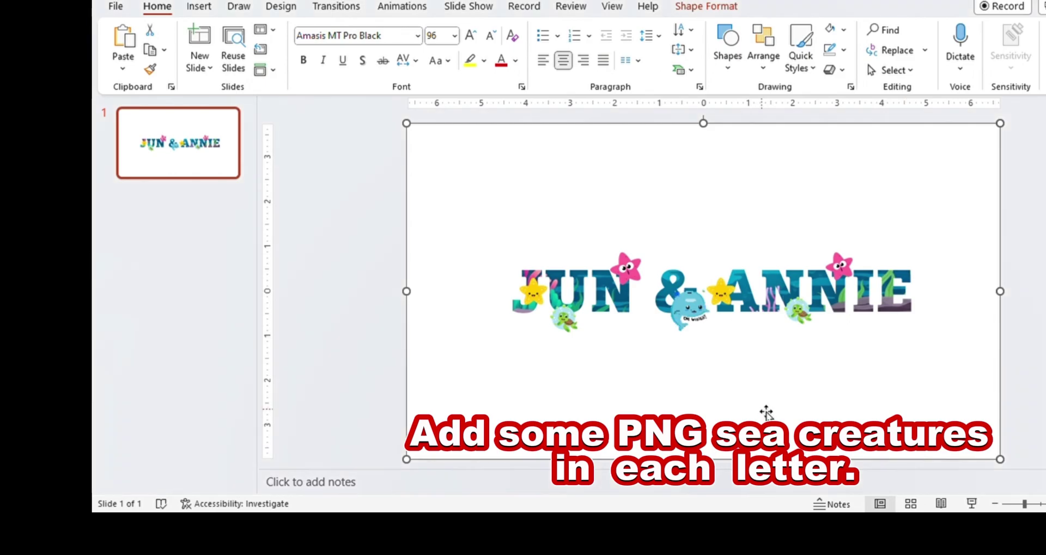
Step: Shrink the octopus onto the end of ANNIE, deleting an extra copy
key("ctrl+v")
mouse_move(626, 187)
left_mouse_down()
mouse_move(747, 346)
mouse_move(917, 262)
mouse_move(934, 283)
left_mouse_up()
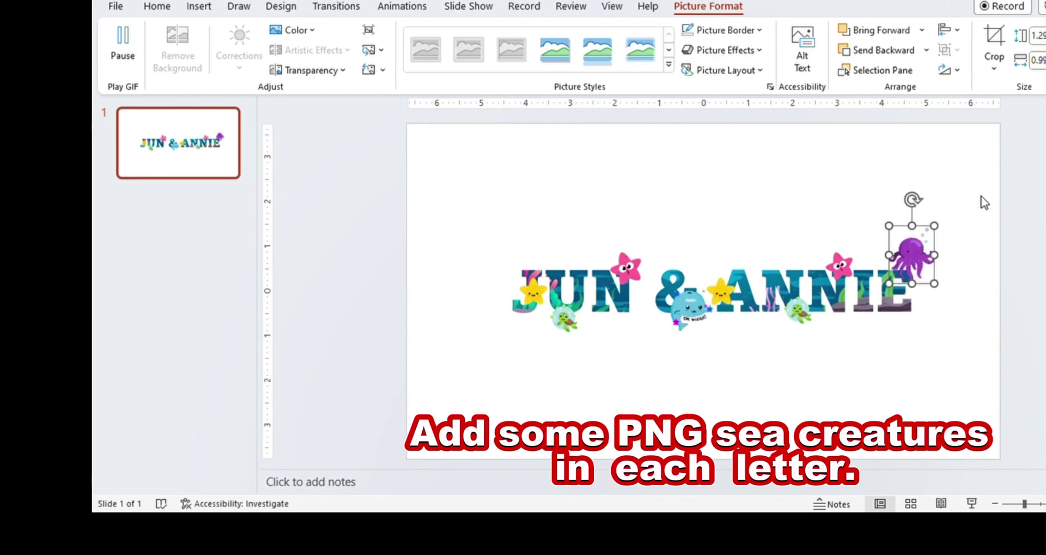
left_click(501, 374)
key("ctrl+v")
mouse_move(931, 267)
left_mouse_down()
mouse_move(608, 252)
mouse_move(774, 239)
left_mouse_up()
key("Delete")
left_click(774, 238)
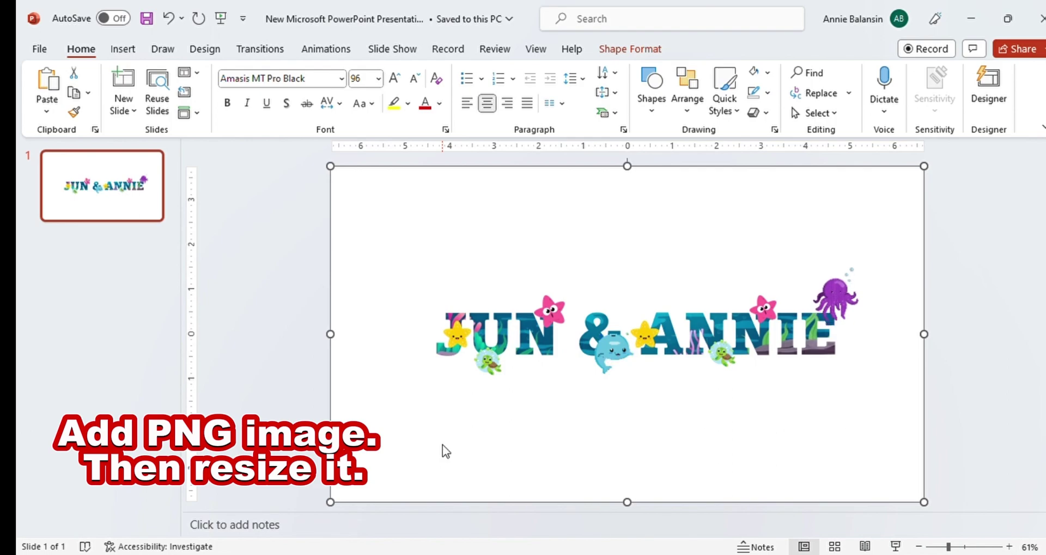
Step: Paste the mermaid-tail frame, enlarge it over the slide, and crop the watermark strip off the bottom
key("ctrl+v")
left_click_drag(543, 270, 355, 191)
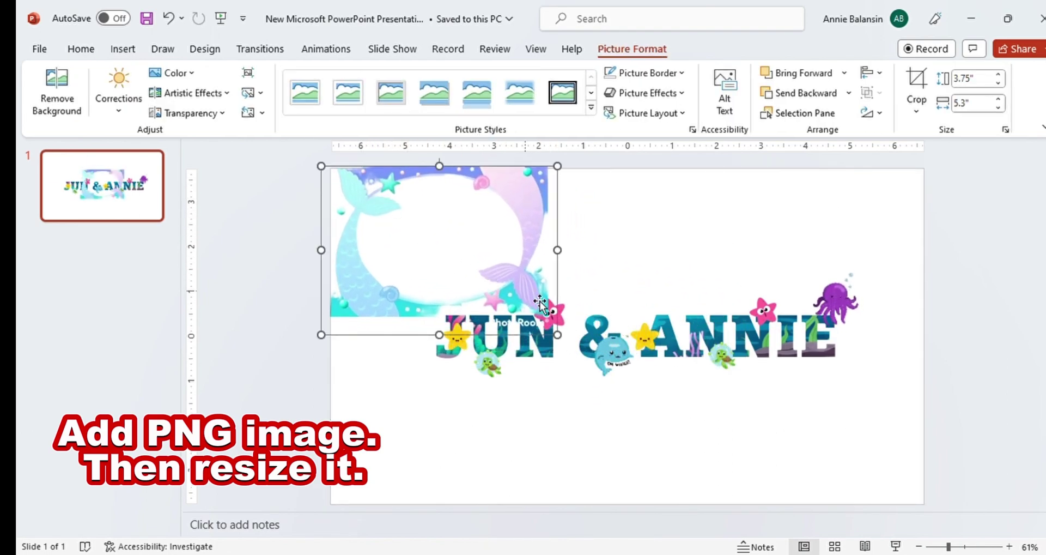
mouse_move(556, 334)
left_mouse_down()
mouse_move(856, 477)
mouse_move(801, 505)
left_mouse_up()
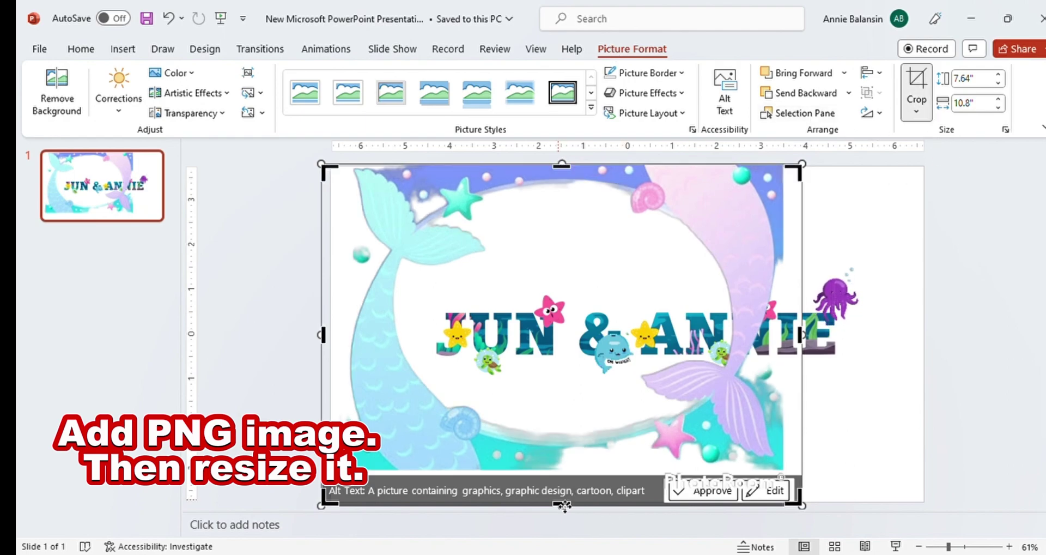
left_click_drag(567, 510, 603, 469)
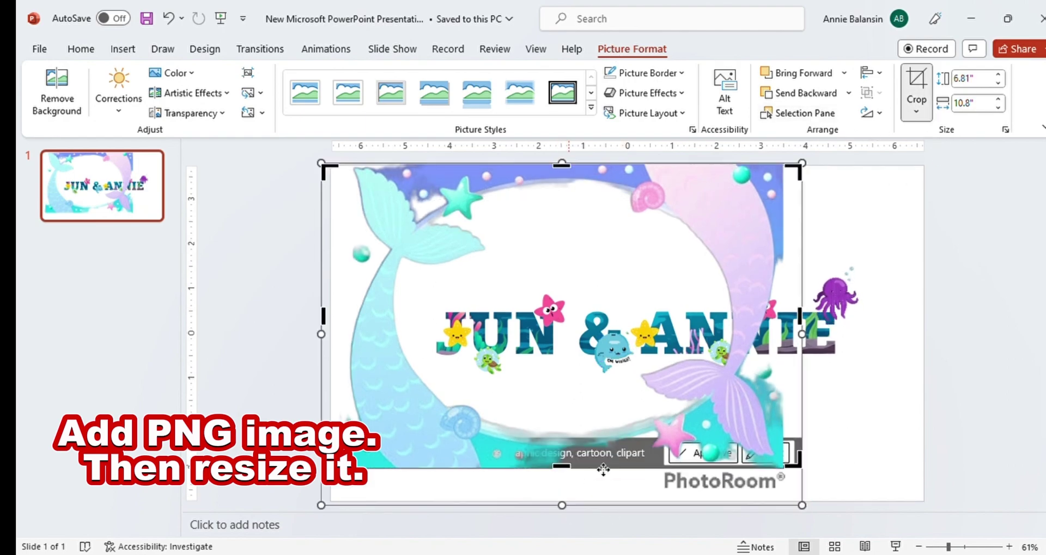
left_click(959, 413)
Step: Stretch the frame to the slide's right and bottom edges and centre it
left_click(694, 226)
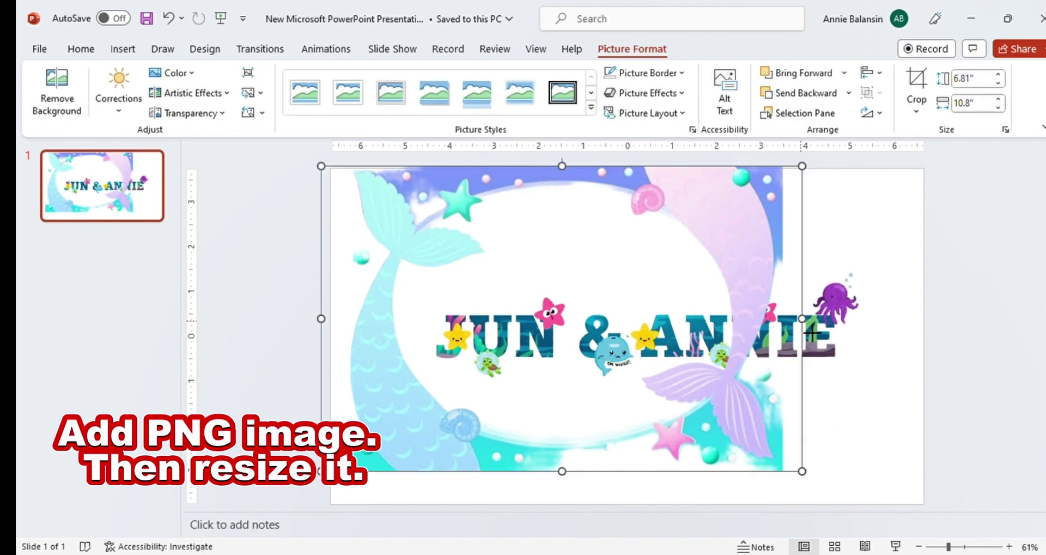
left_click_drag(812, 333, 953, 347)
left_click_drag(644, 481, 656, 512)
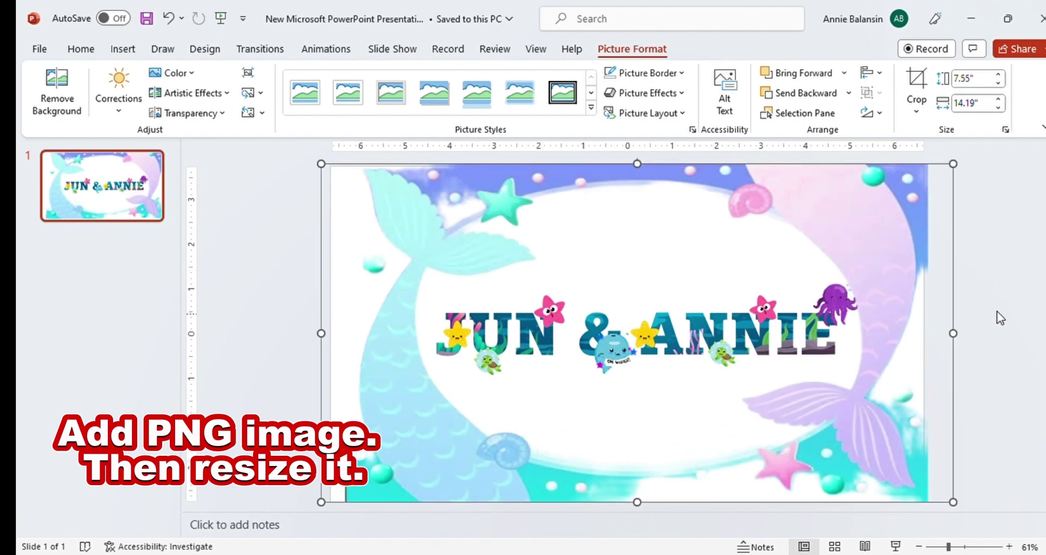
left_click(1004, 243)
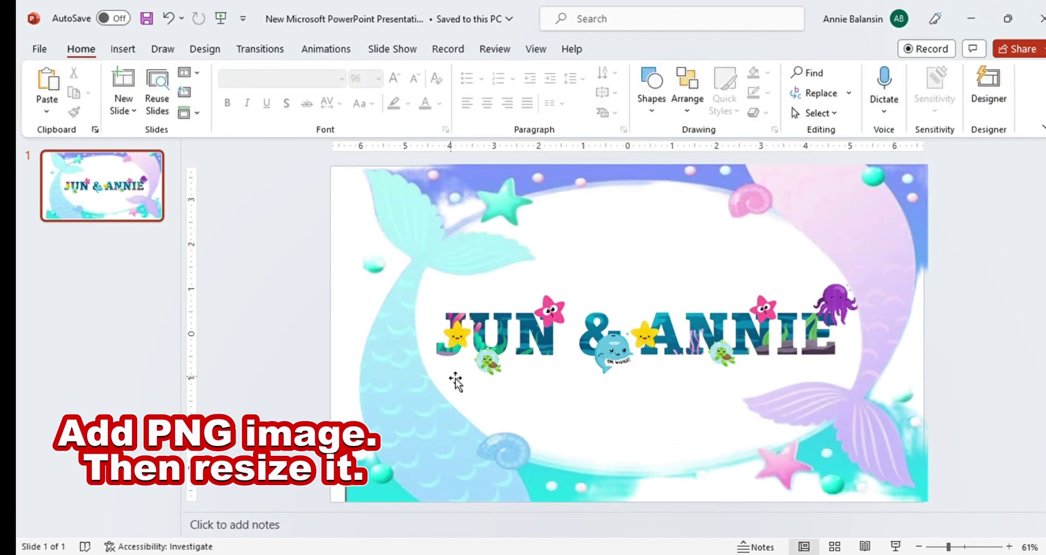
left_click(416, 228)
left_click_drag(415, 231, 412, 224)
left_click(957, 346)
left_click(952, 331)
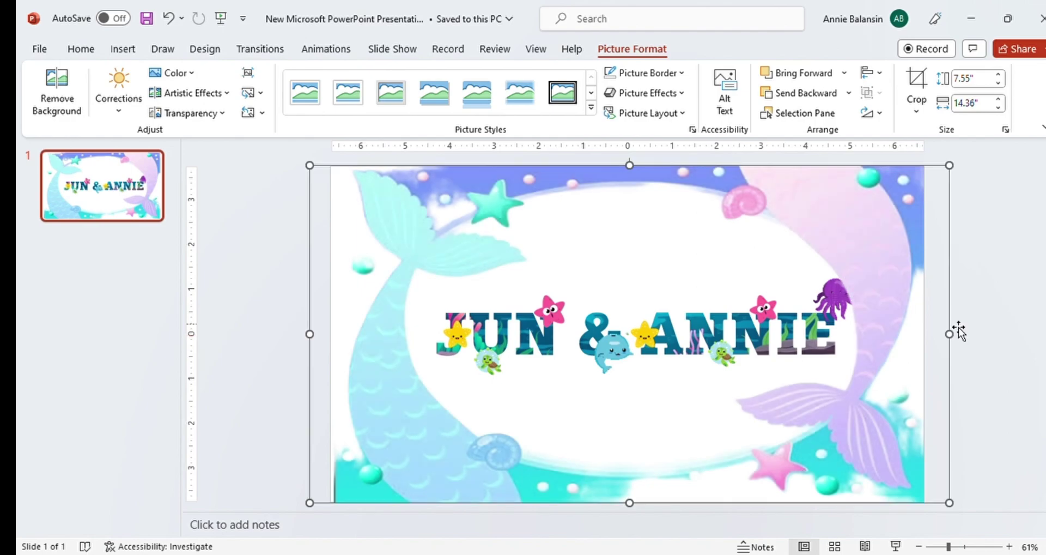
left_click(997, 247)
left_click_drag(920, 280, 921, 280)
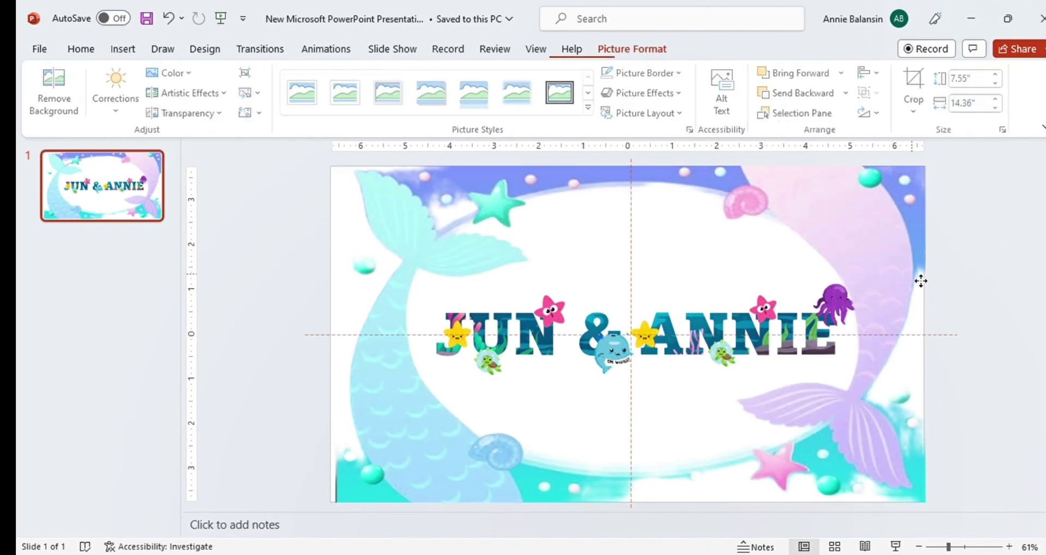
Step: Widen the frame leftward, then crop slivers off its left and right edges to the slide edges
left_click_drag(319, 335, 307, 349)
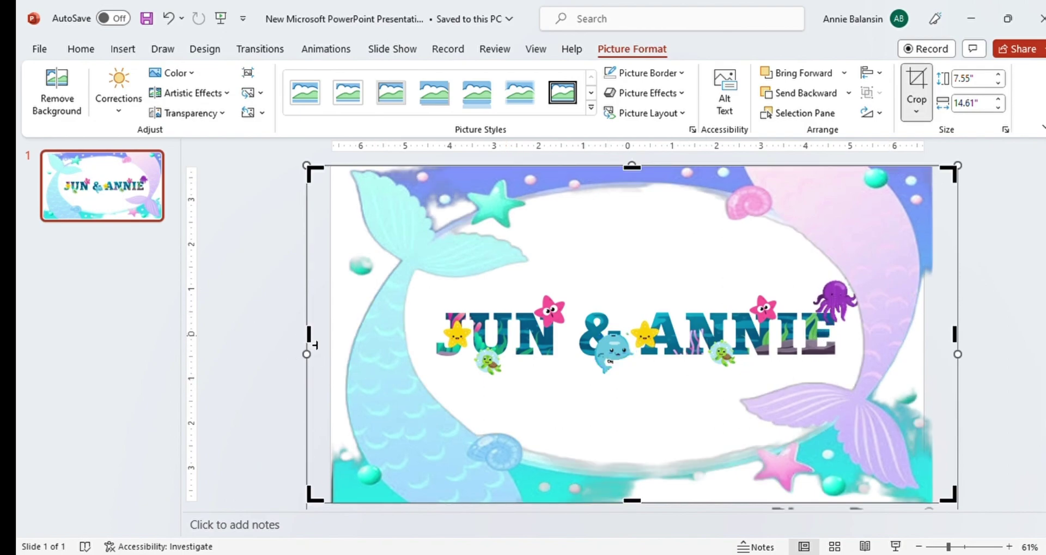
left_click_drag(315, 344, 342, 352)
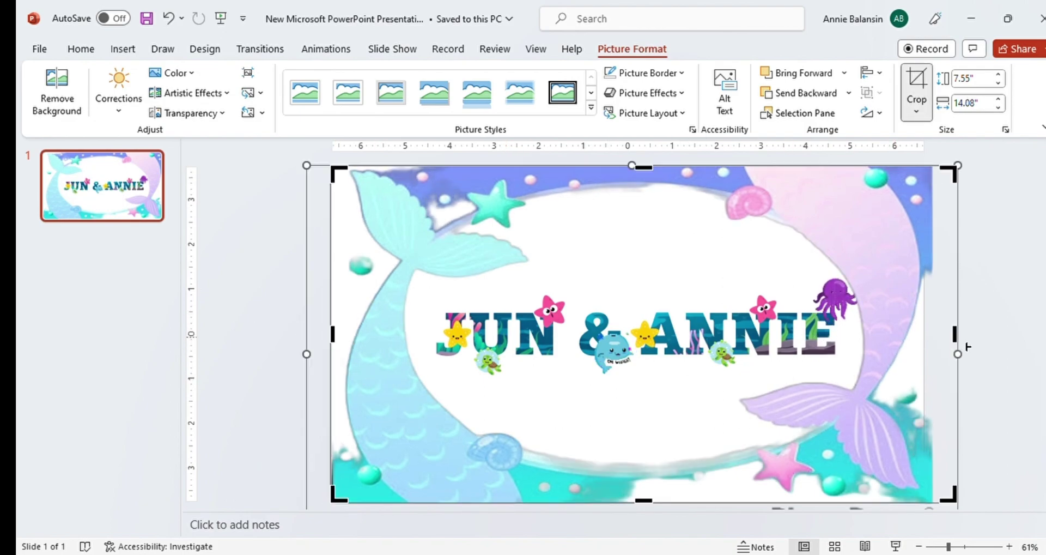
left_click_drag(968, 346, 935, 345)
left_click(952, 237)
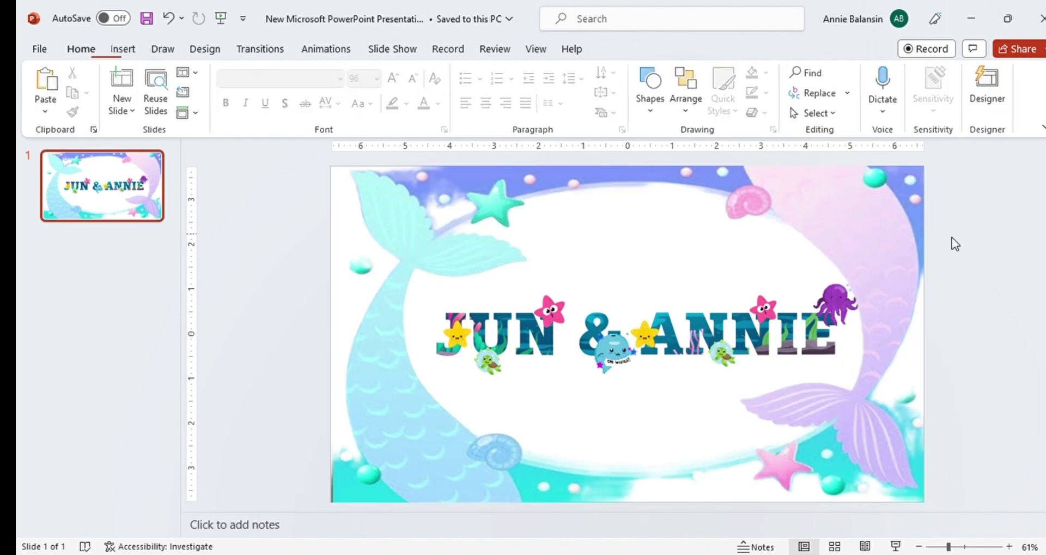
left_click(896, 256)
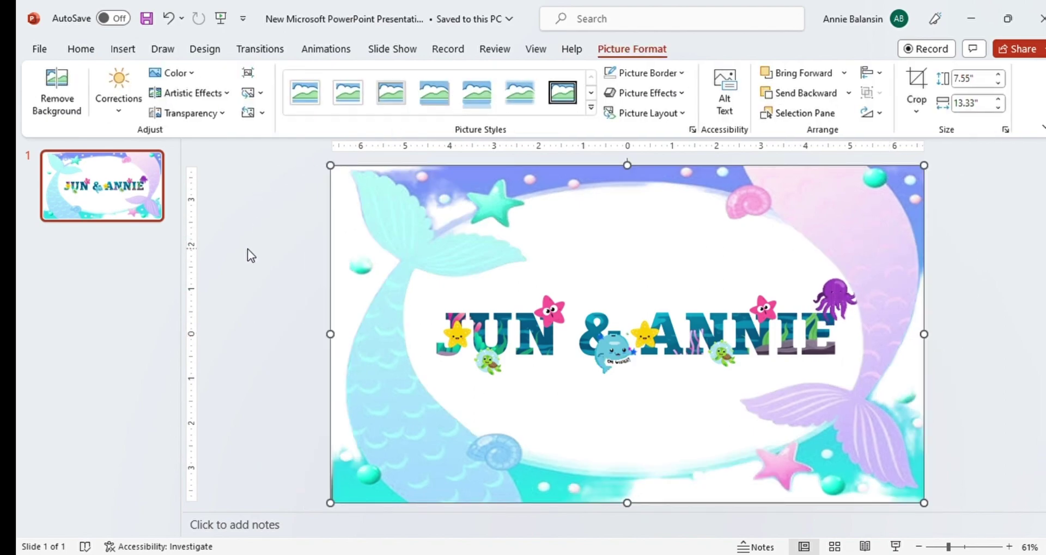
left_click(99, 191)
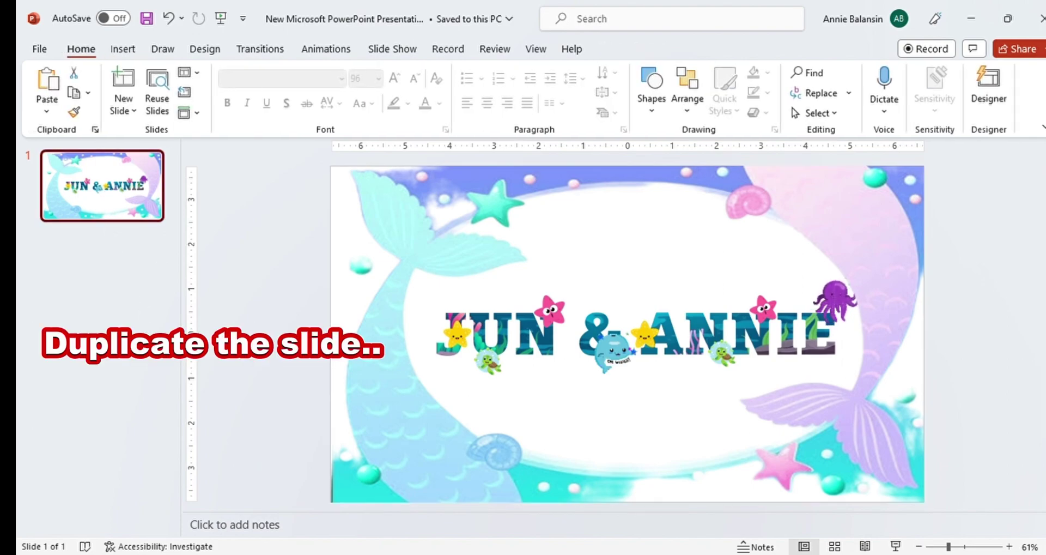
Step: Duplicate slide 1 and enlarge the mermaid frame on slide 2 well beyond the slide edges
key("ctrl+d")
left_click(450, 250)
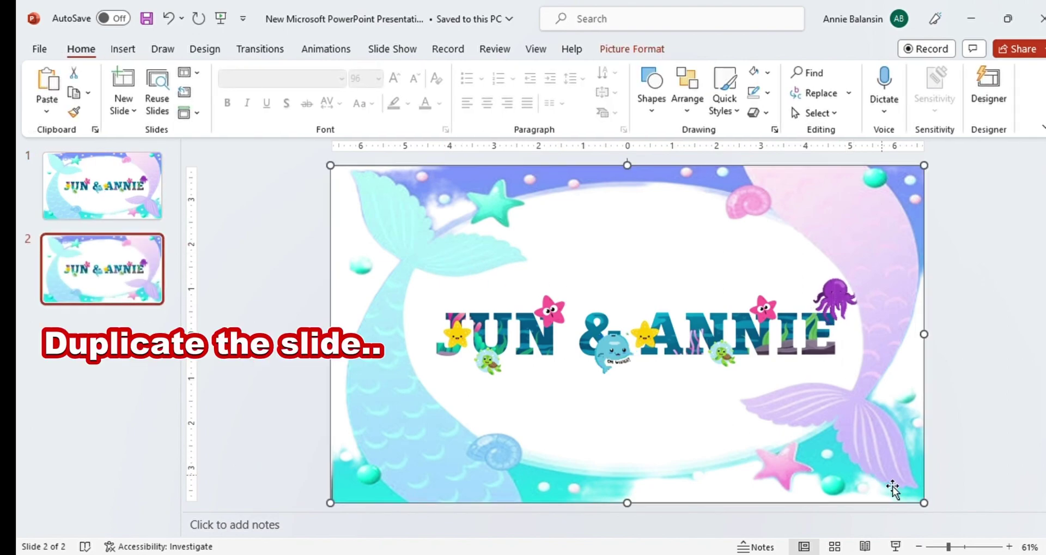
scroll(893, 489, "down", 1)
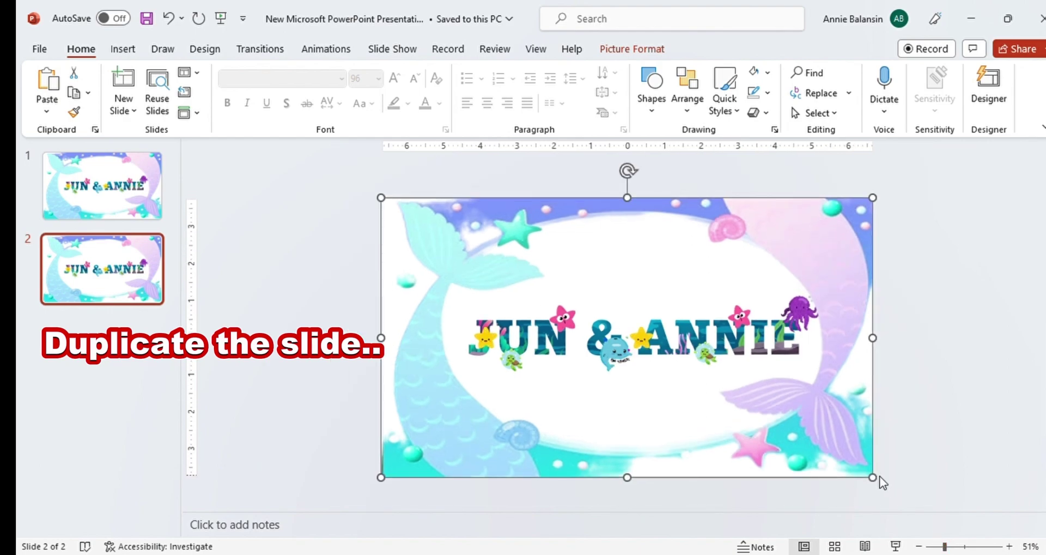
left_click_drag(879, 476, 922, 496)
left_click_drag(381, 197, 314, 194)
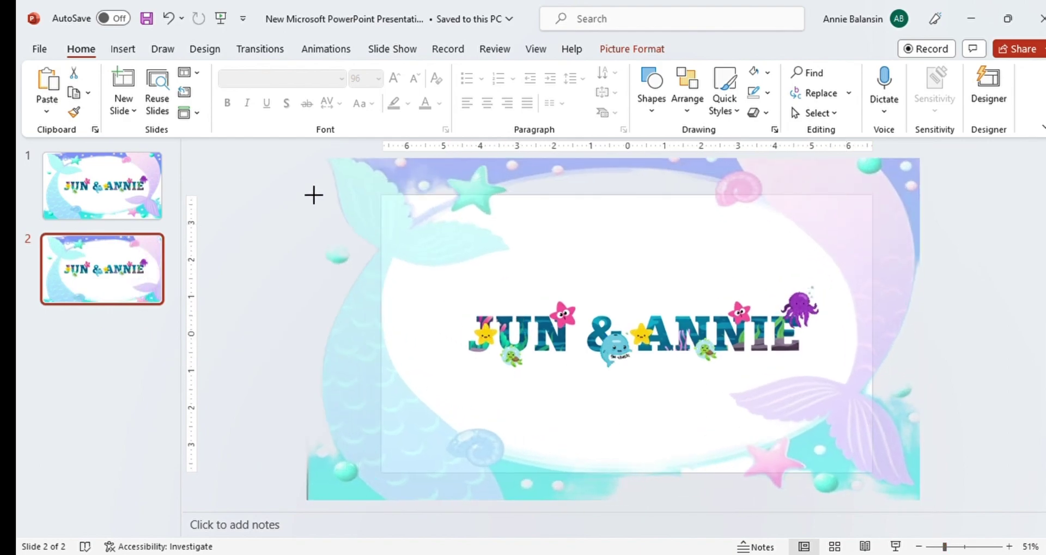
scroll(888, 512, "down", 1)
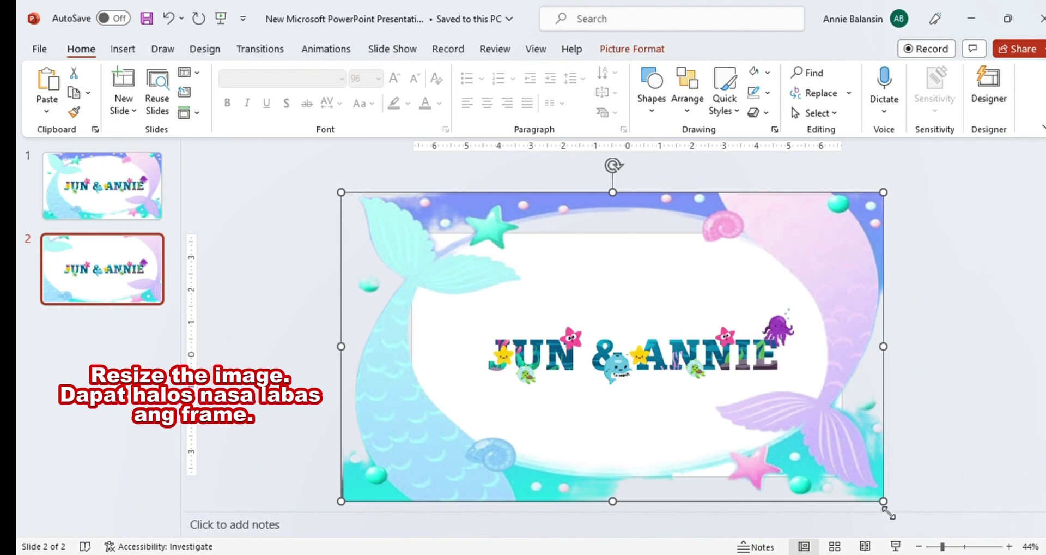
left_click_drag(889, 513, 958, 539)
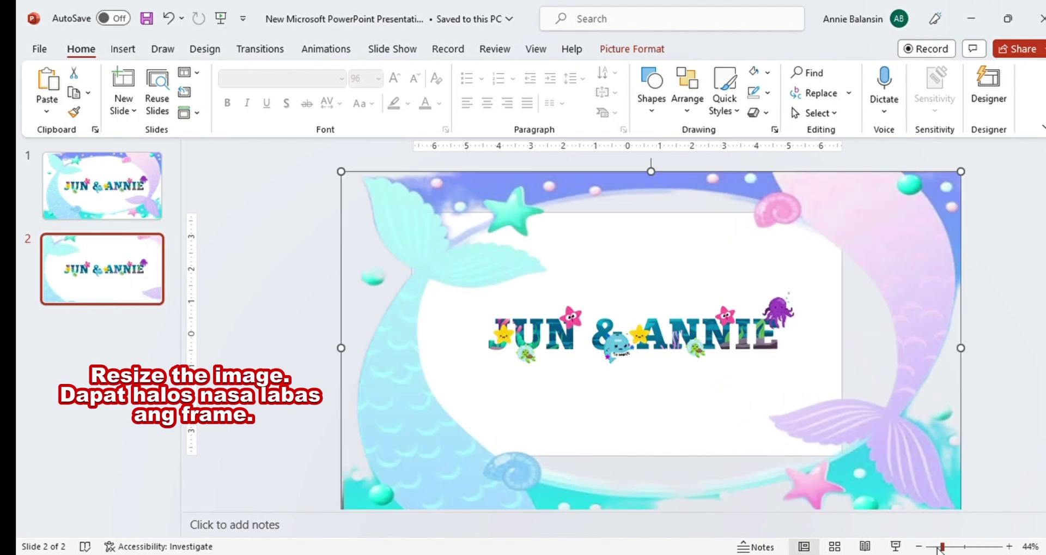
left_click(938, 546)
left_click_drag(403, 206, 316, 175)
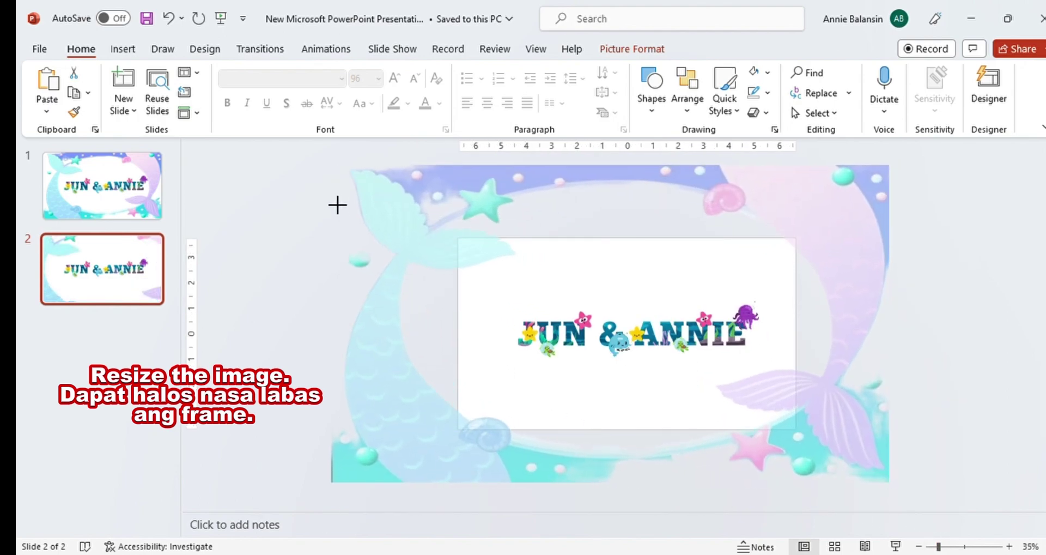
left_click_drag(889, 501, 939, 508)
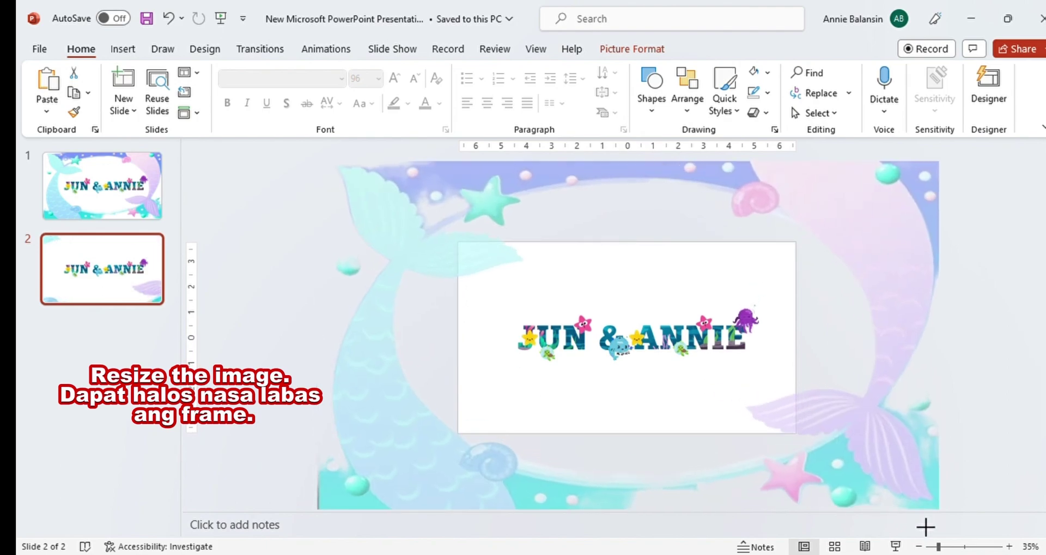
left_click(981, 307)
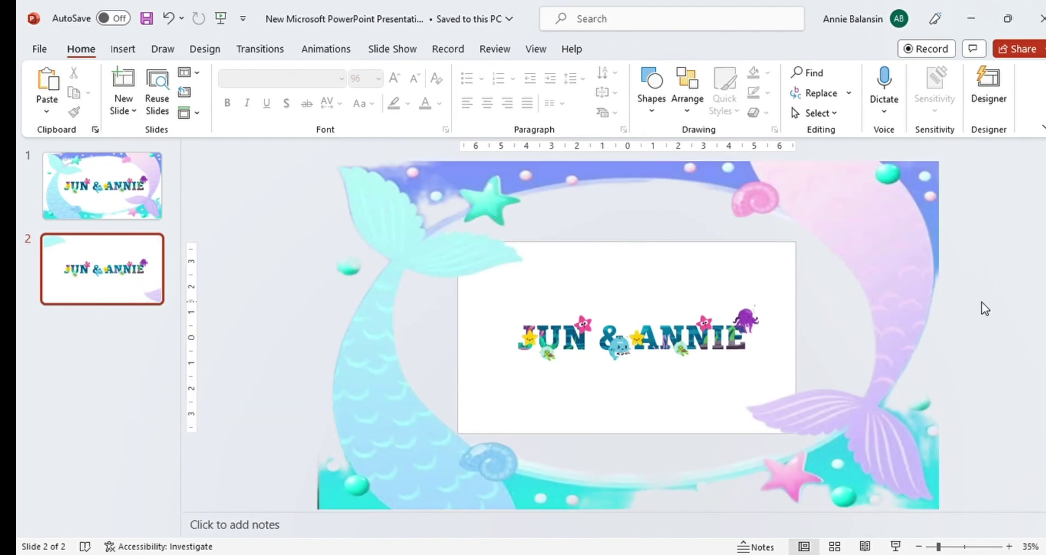
left_click(701, 340)
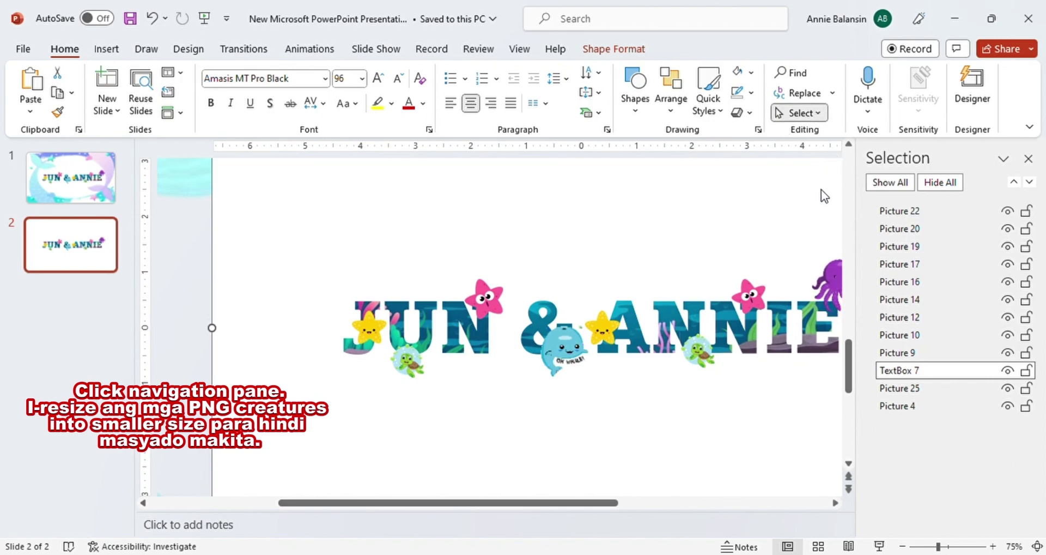
Step: Shrink the yellow star on the J, the turtle under the U, and the pink star by the N
key("alt+F10")
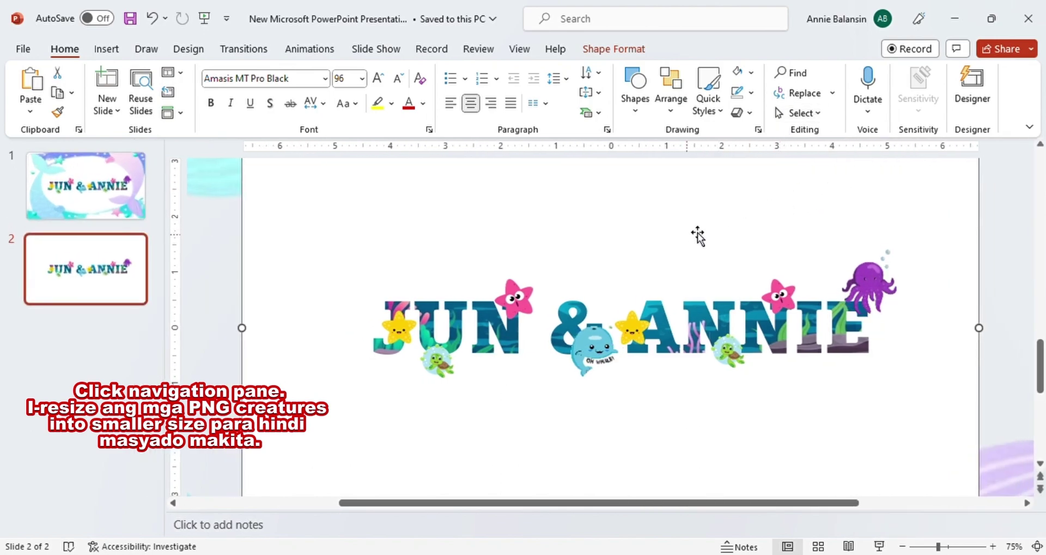
key("alt+F10")
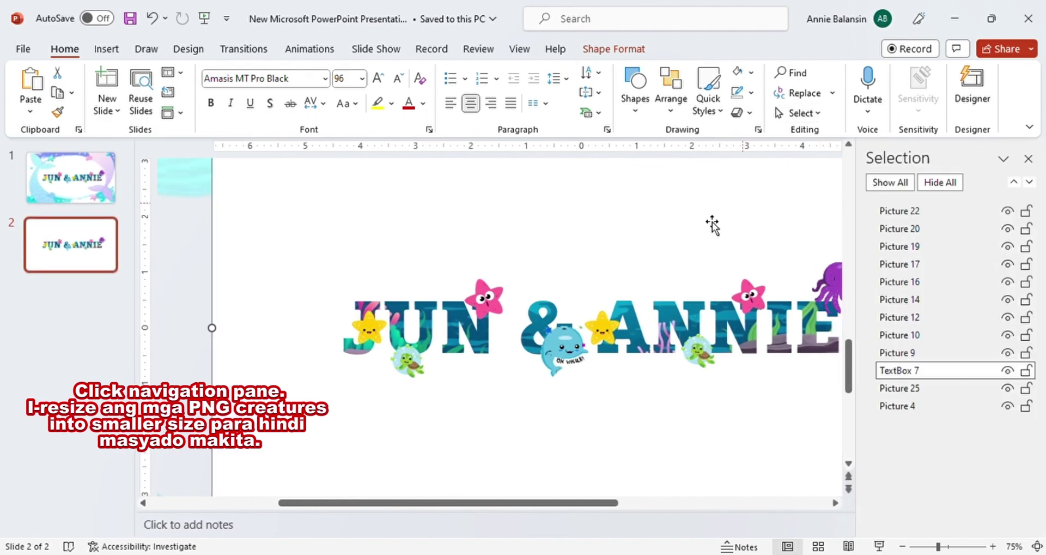
left_click(369, 337)
left_click_drag(393, 354, 375, 316)
left_click(417, 364)
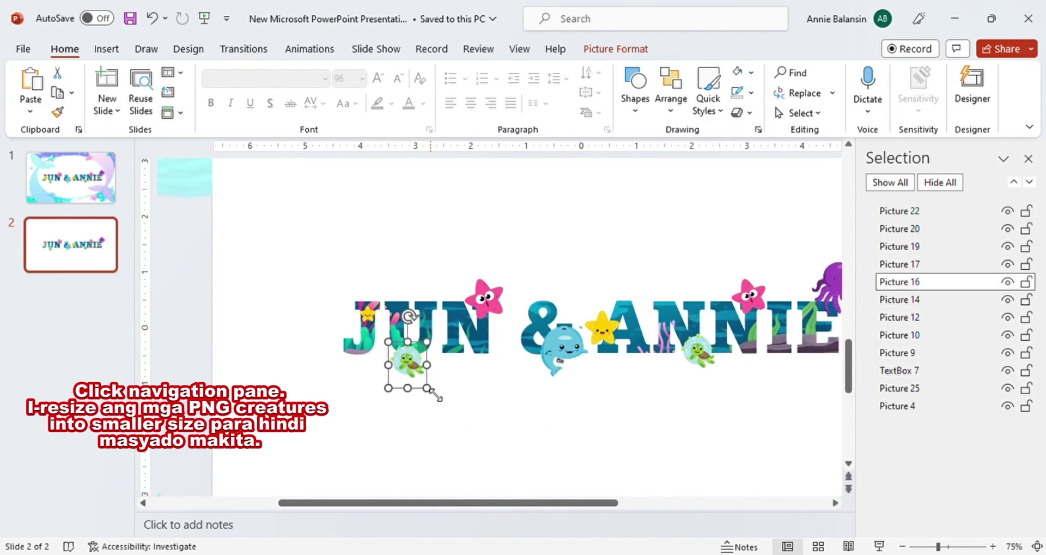
left_click_drag(428, 388, 432, 392)
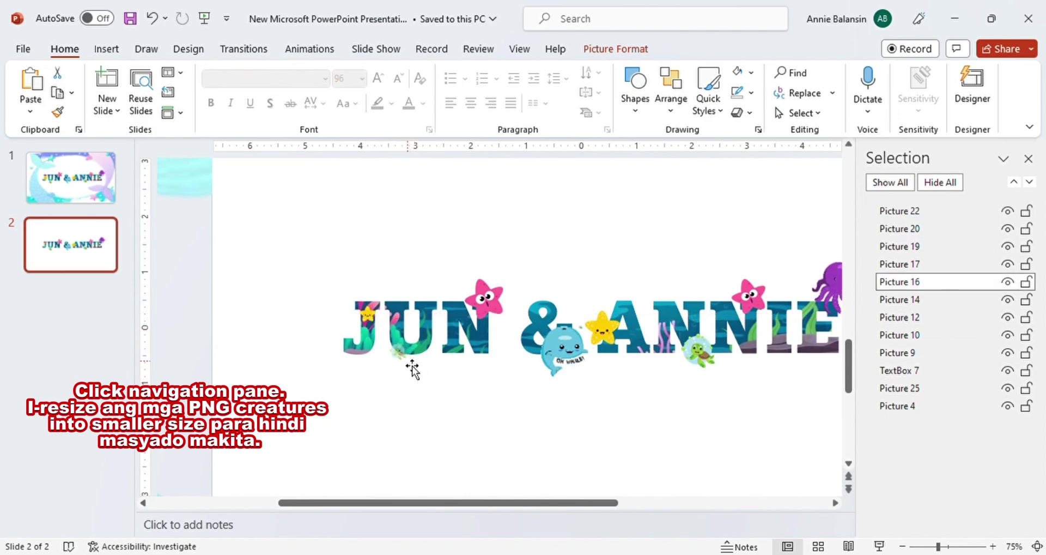
left_click_drag(413, 369, 397, 387)
left_click(486, 308)
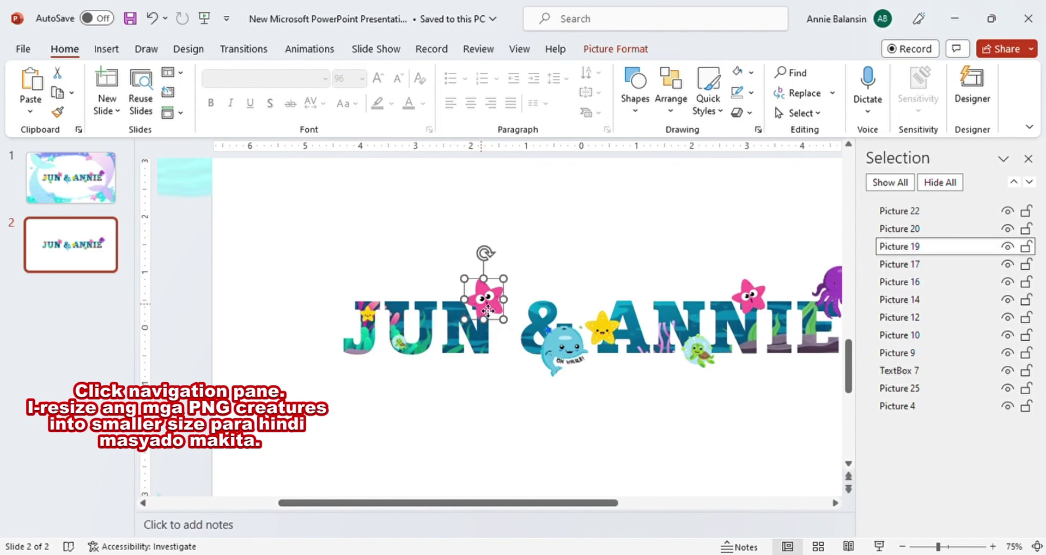
mouse_move(504, 320)
left_mouse_down()
mouse_move(488, 301)
mouse_move(484, 319)
left_mouse_up()
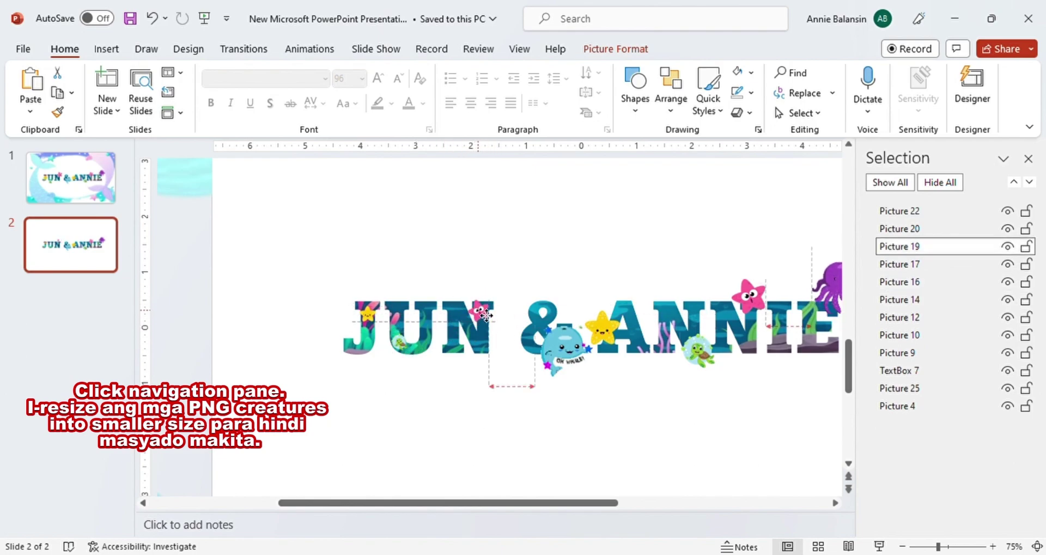
left_click_drag(504, 331, 502, 332)
Step: Shrink the whale and yellow star by the ampersand and the turtle under ANNIE
left_click(561, 349)
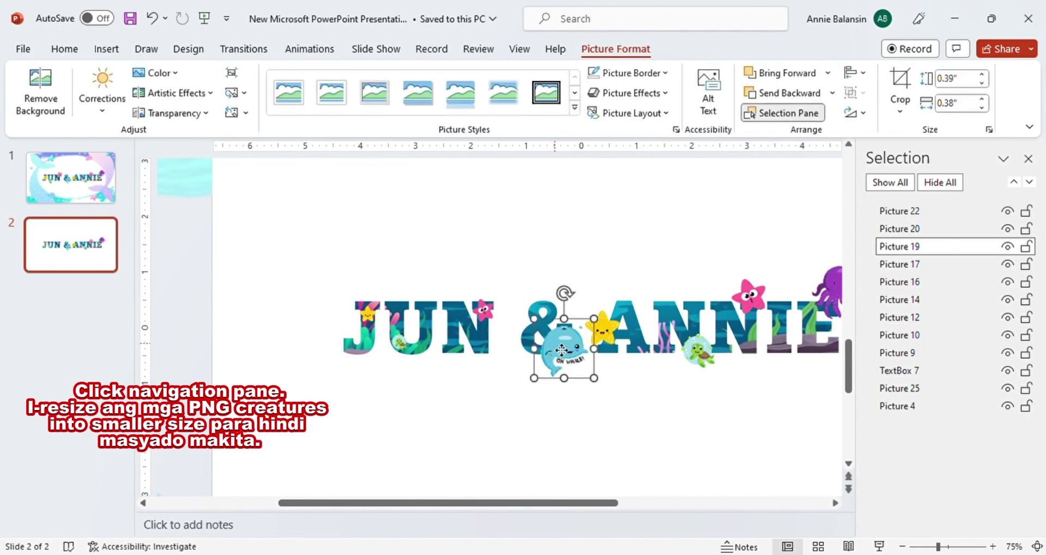
left_click_drag(596, 378, 560, 327)
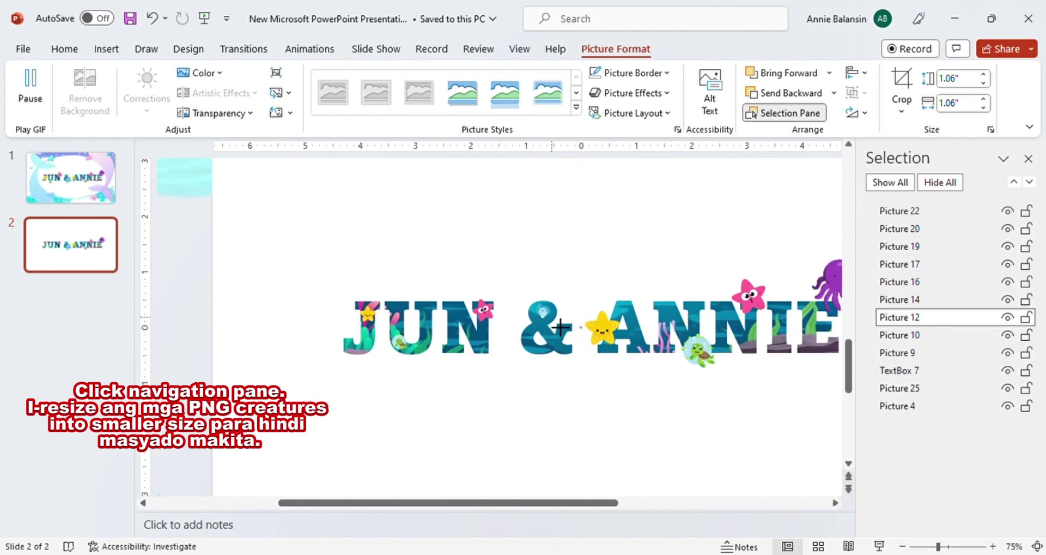
left_click(597, 406)
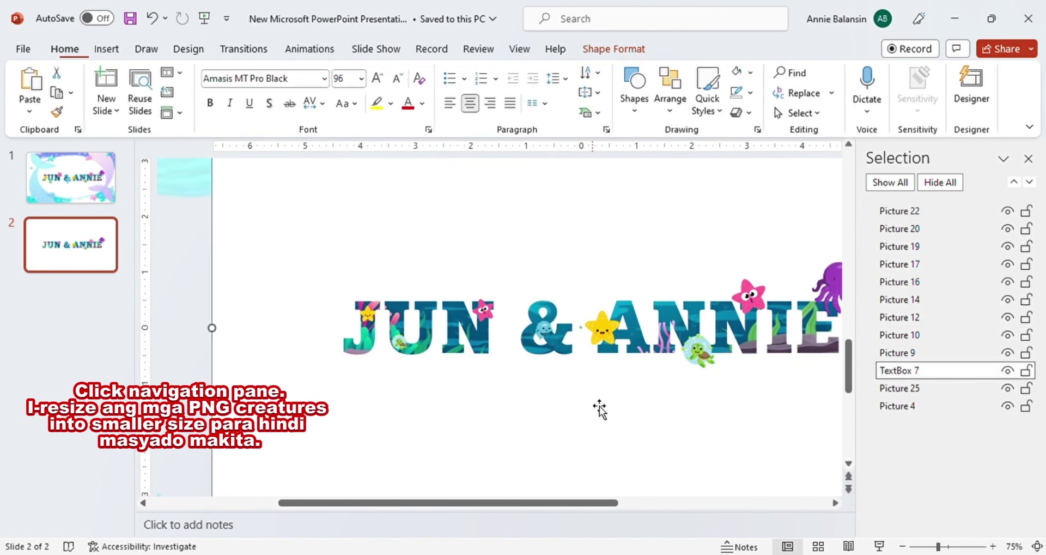
left_click(610, 335)
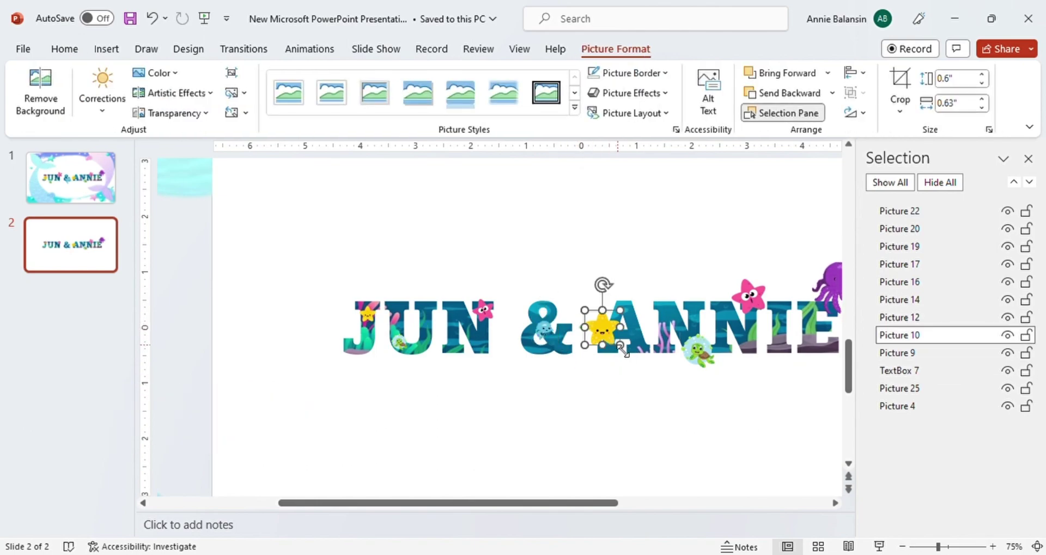
mouse_move(621, 348)
left_mouse_down()
mouse_move(602, 326)
mouse_move(626, 342)
left_mouse_up()
left_click(673, 382)
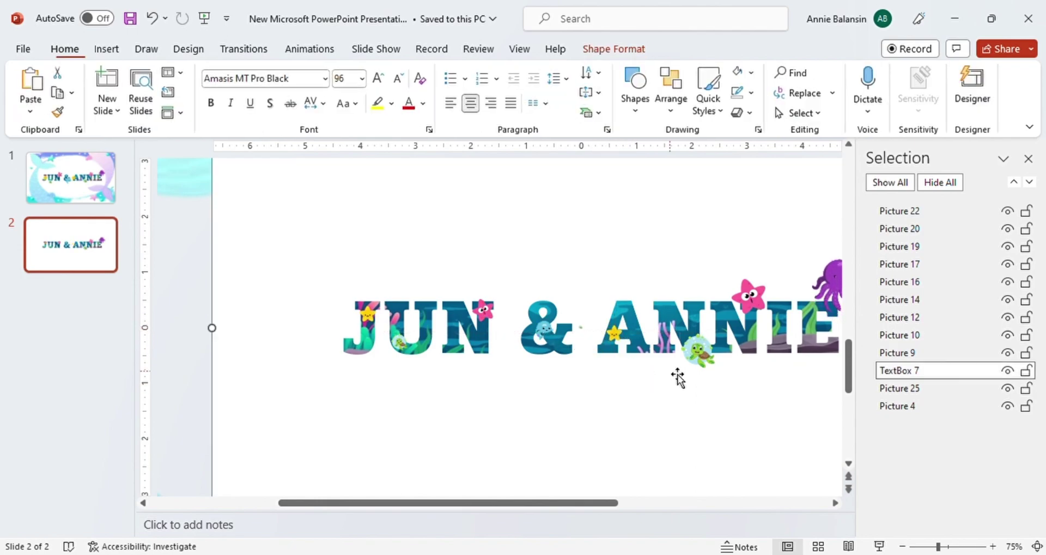
left_click(700, 371)
left_click_drag(719, 377, 703, 358)
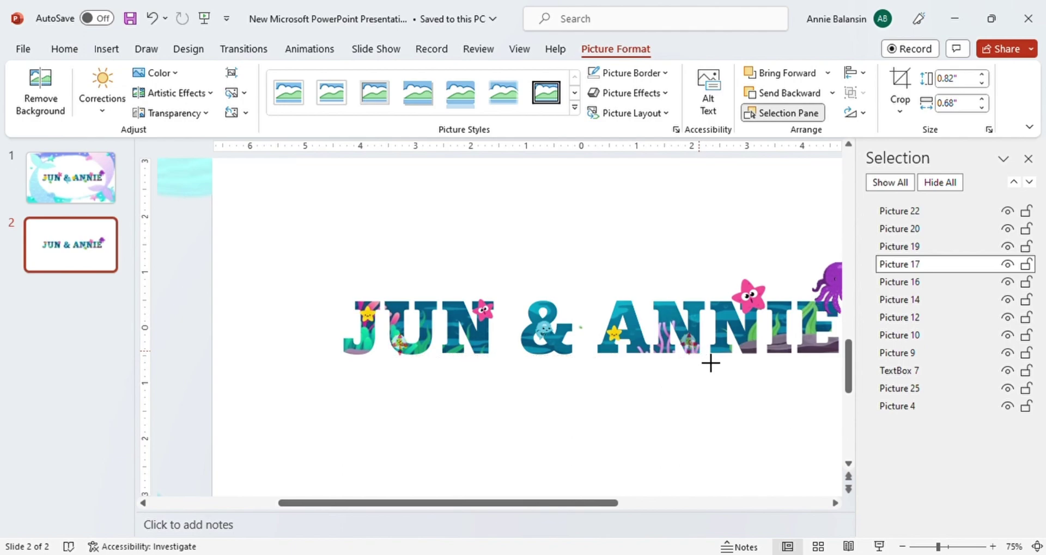
left_click(772, 322)
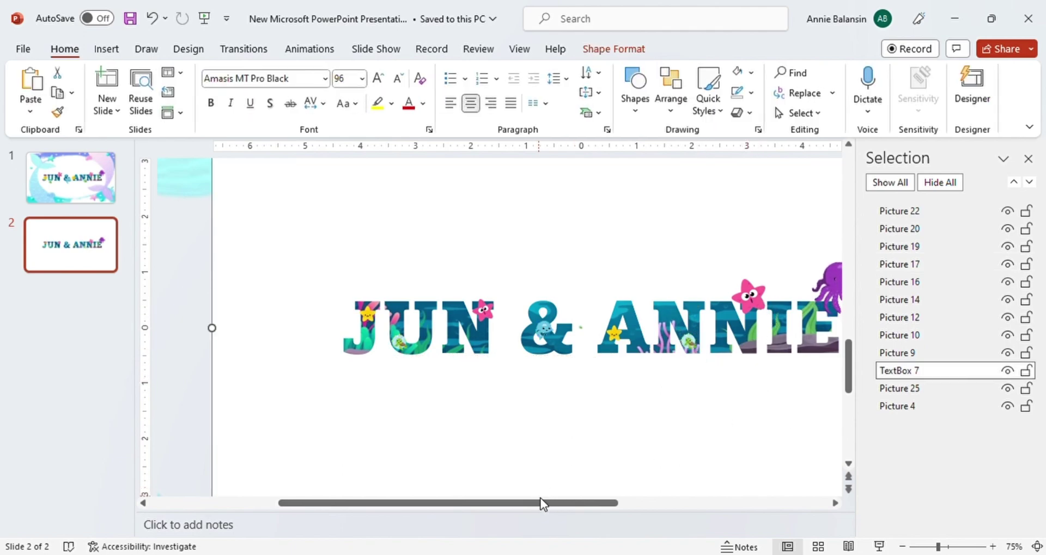
left_click_drag(541, 502, 598, 517)
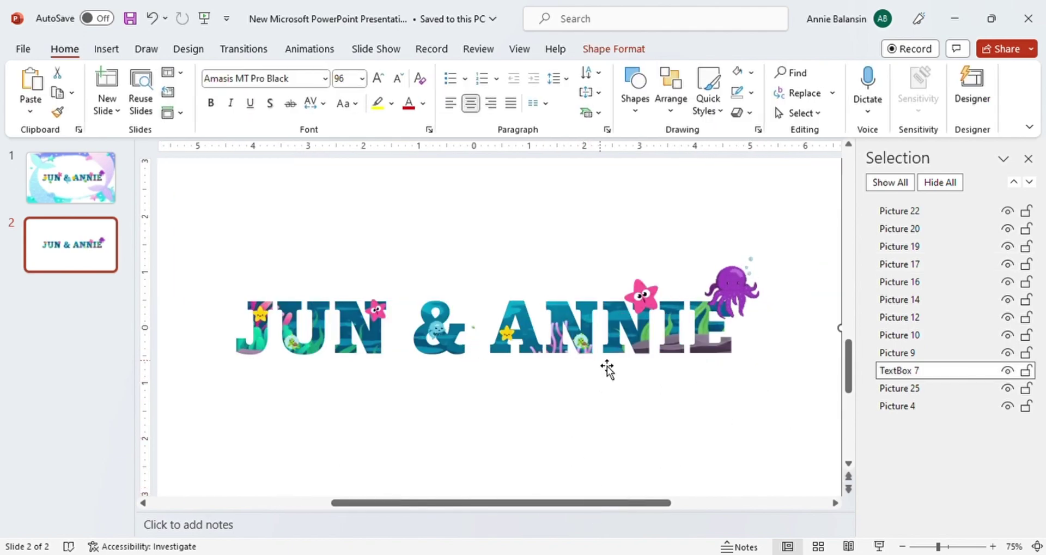
Step: Shrink the pink starfish above ANNIE and the octopus down onto the final E
left_click(650, 309)
mouse_move(662, 314)
left_mouse_down()
mouse_move(646, 306)
mouse_move(657, 316)
left_mouse_up()
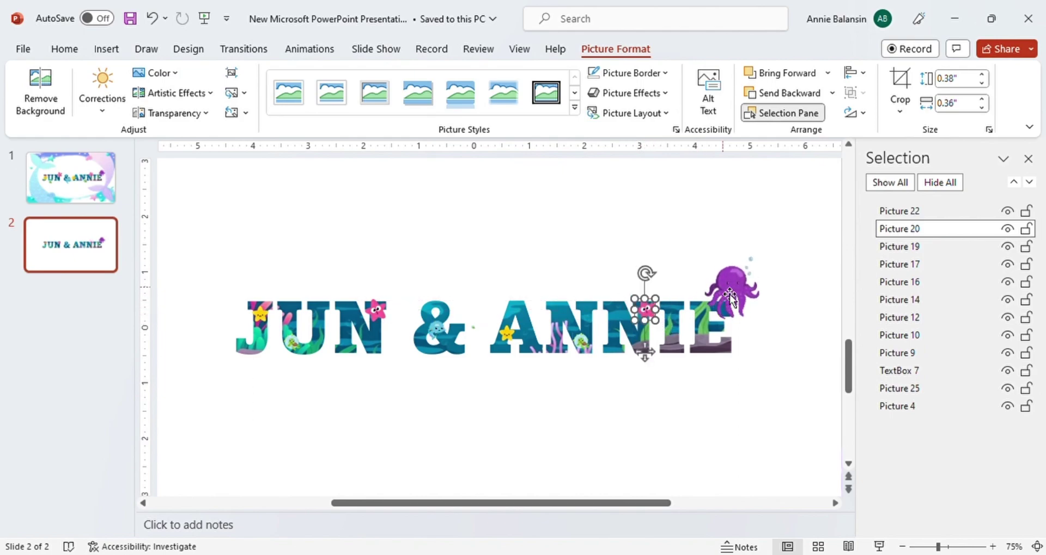
left_click(757, 286)
mouse_move(764, 284)
left_mouse_down()
mouse_move(730, 277)
mouse_move(703, 314)
left_mouse_up()
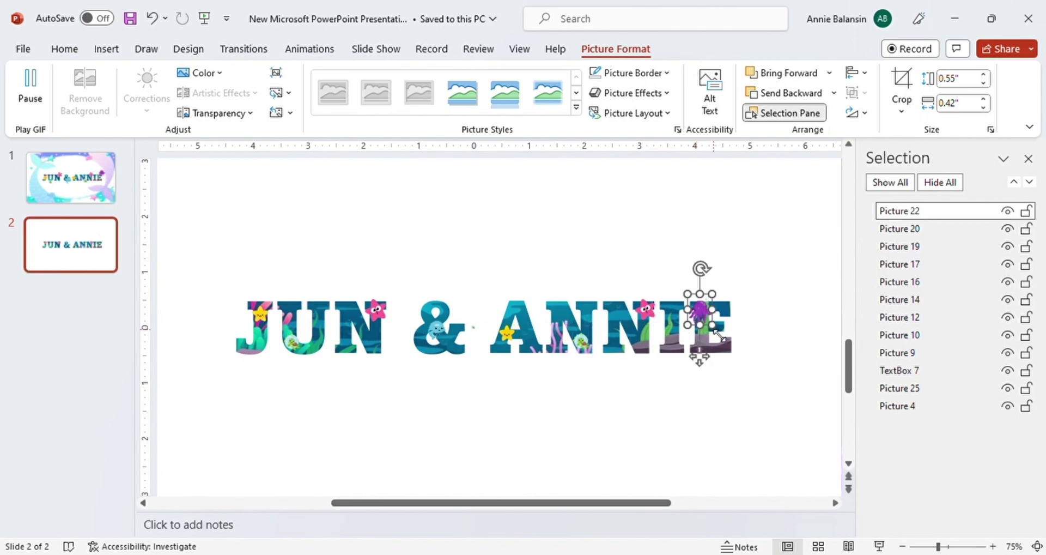
left_click(743, 407)
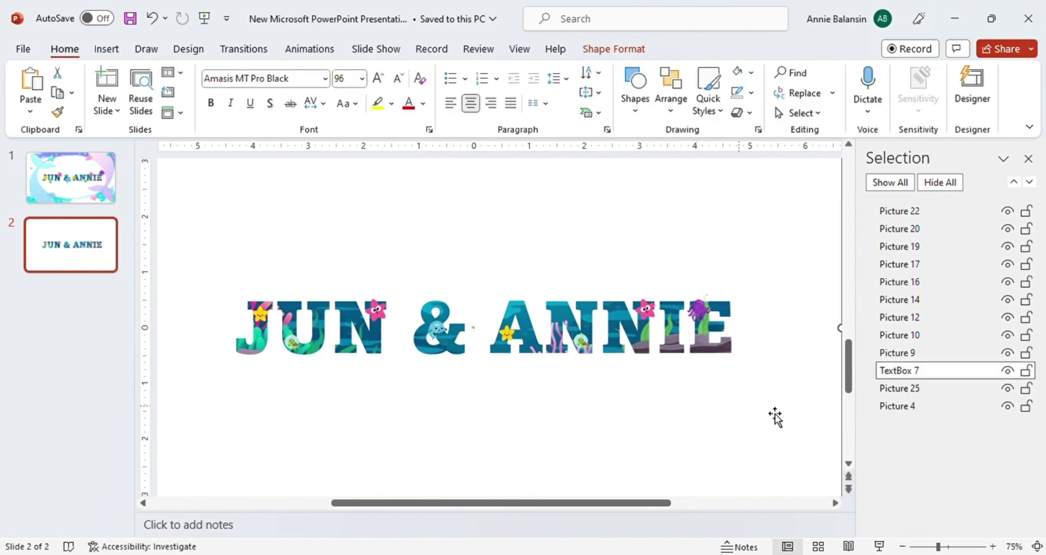
left_click(1008, 370)
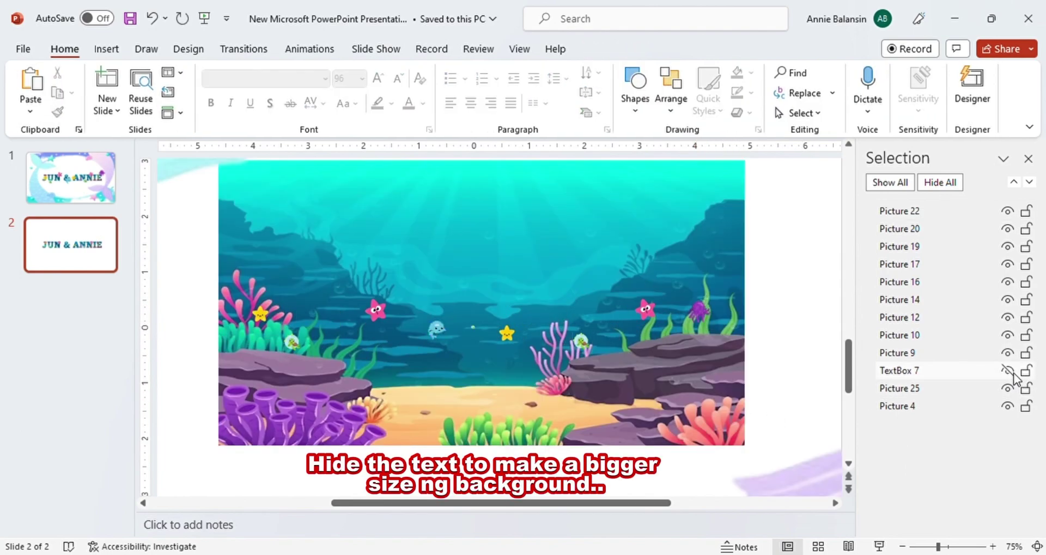
left_click(622, 396)
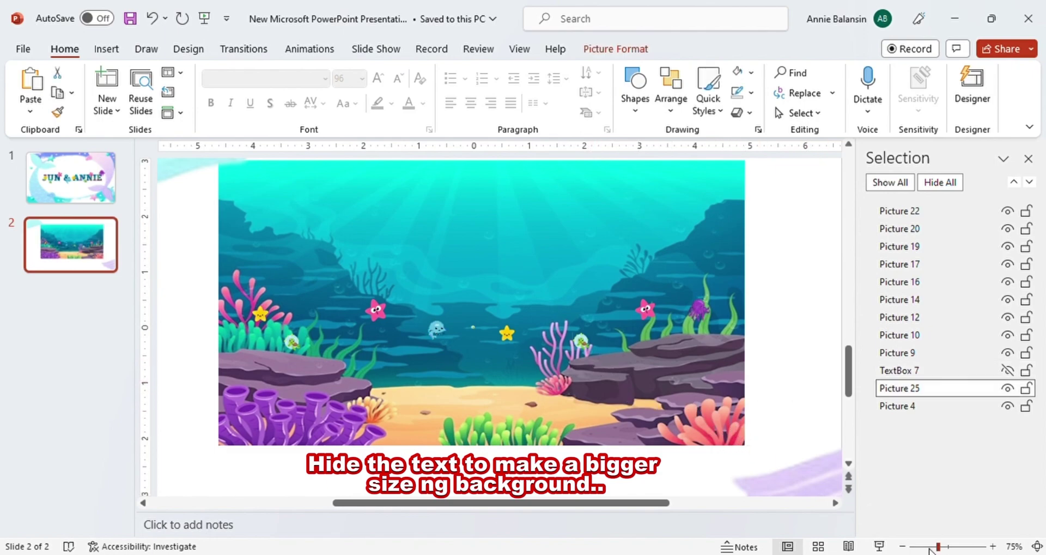
left_click(929, 547)
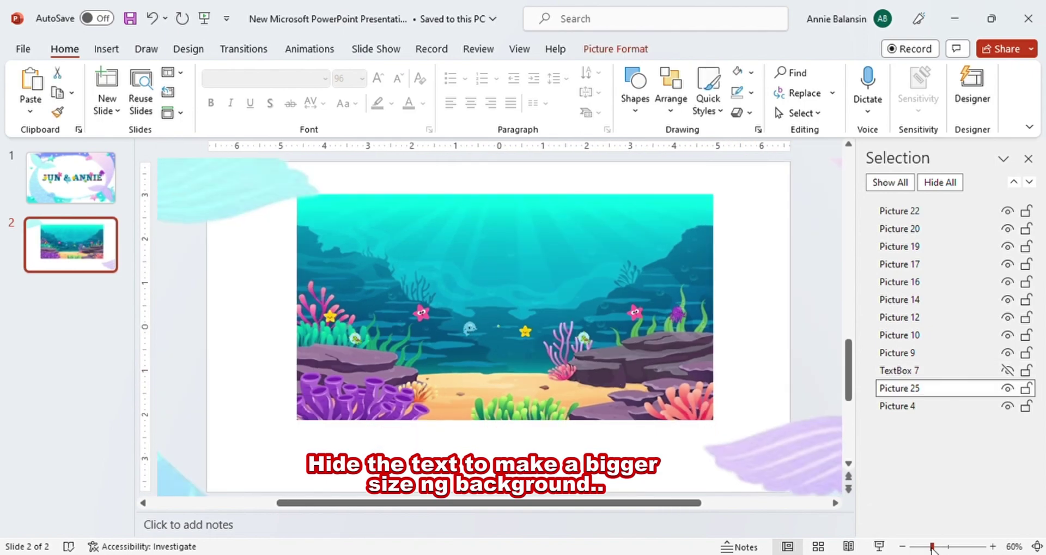
double_click(430, 393)
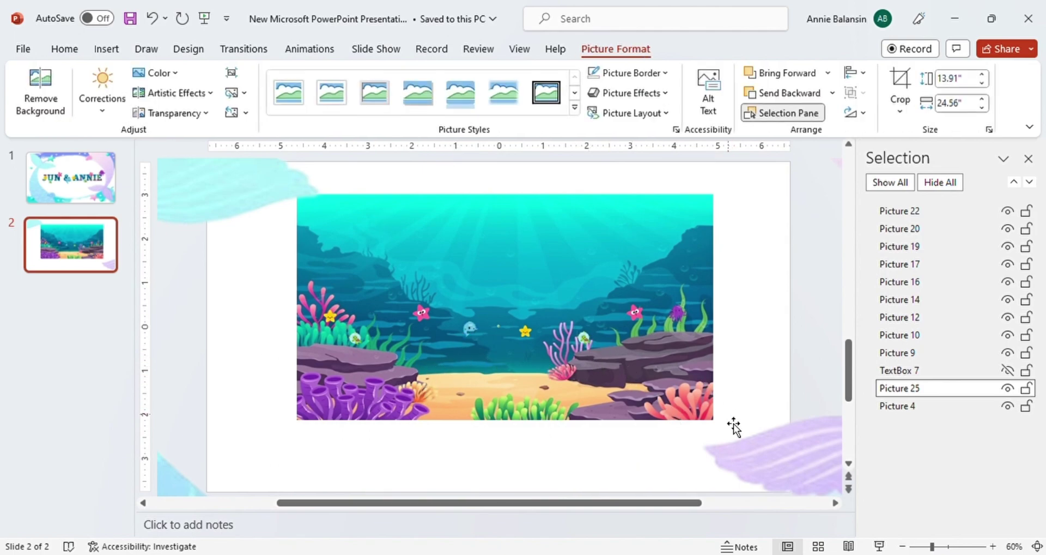
left_click(1007, 370)
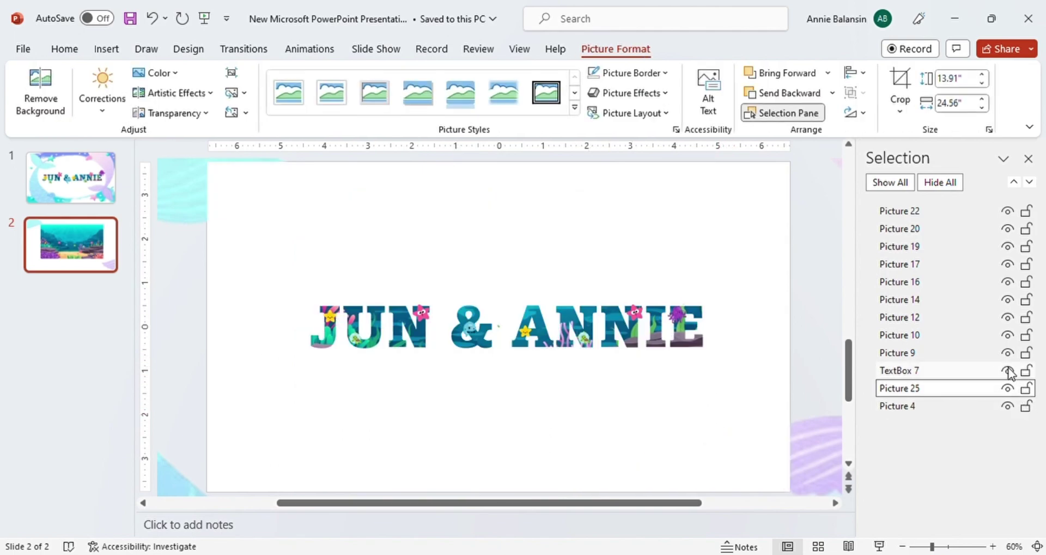
left_click(1008, 388)
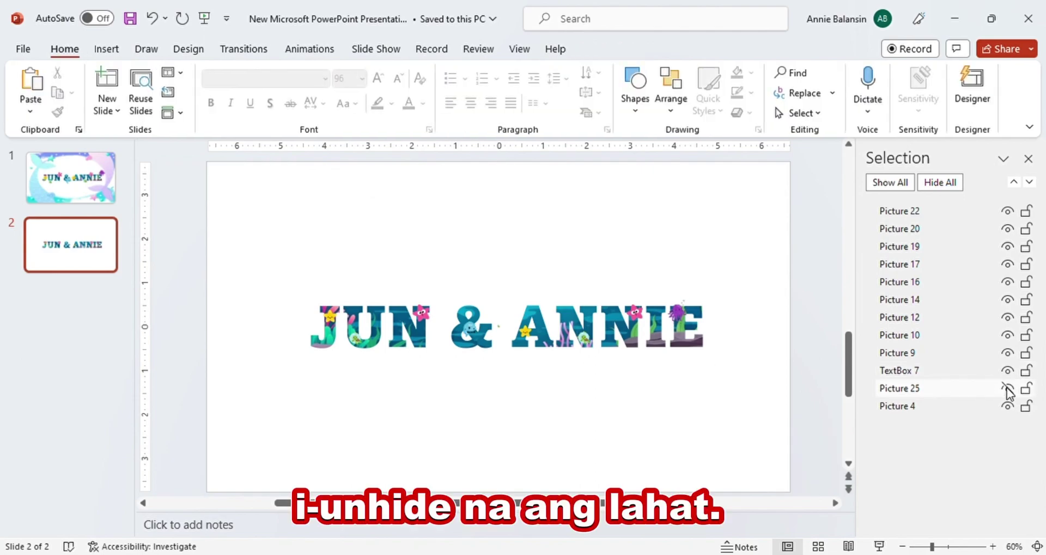
left_click(1007, 388)
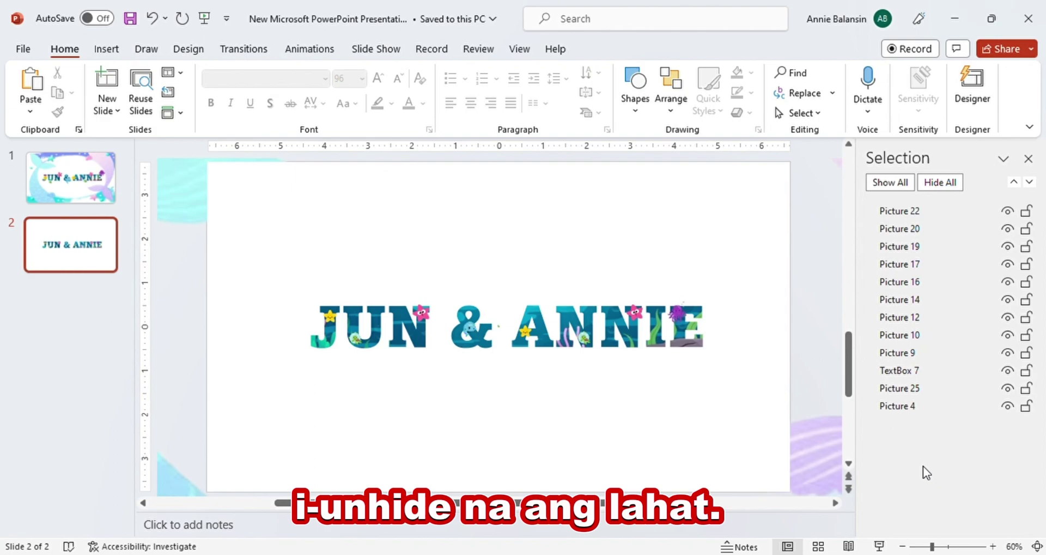
Step: Close the Selection Pane and move slide 2 above slide 1 in the thumbnails
left_click(824, 213)
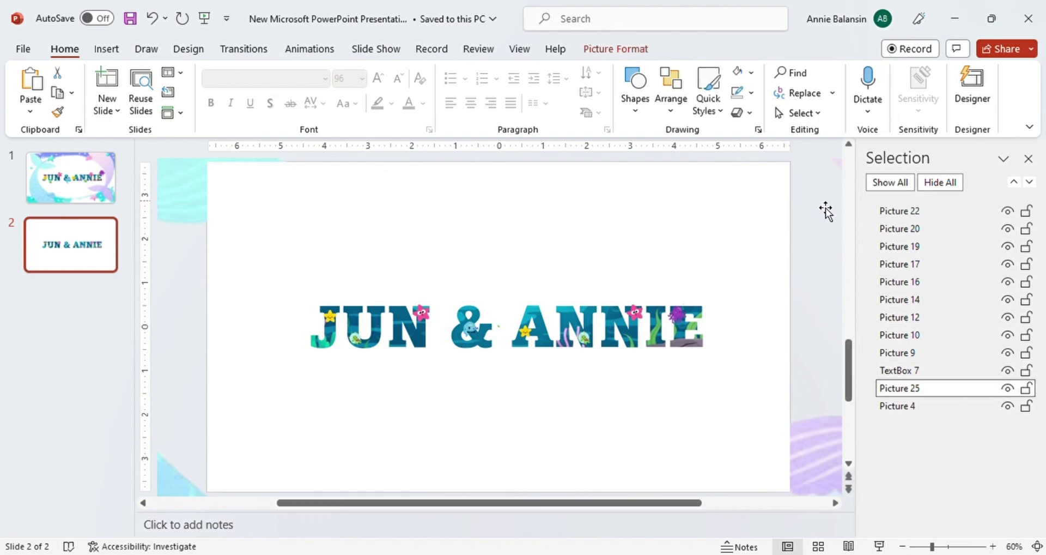
left_click(1028, 161)
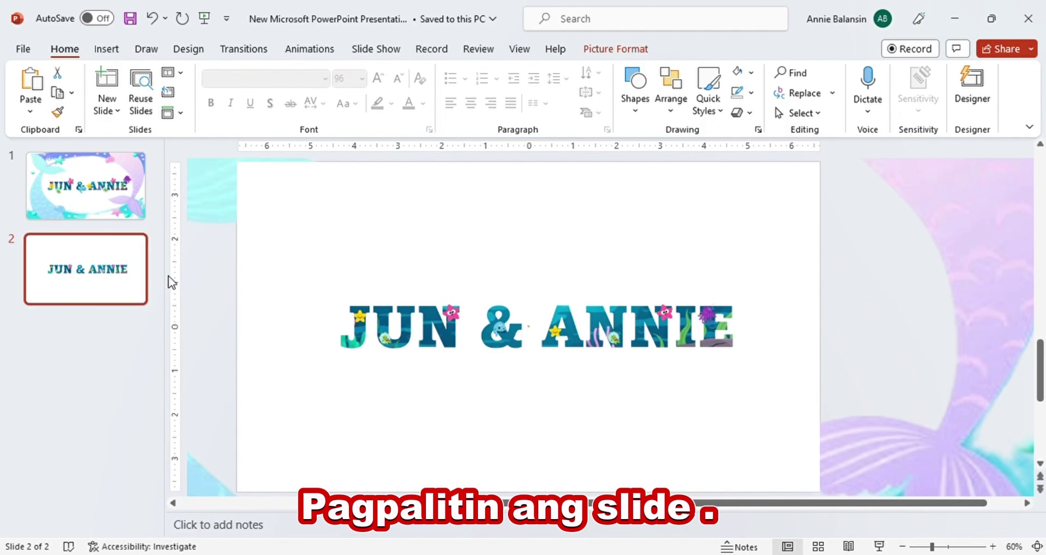
left_click_drag(113, 265, 121, 179)
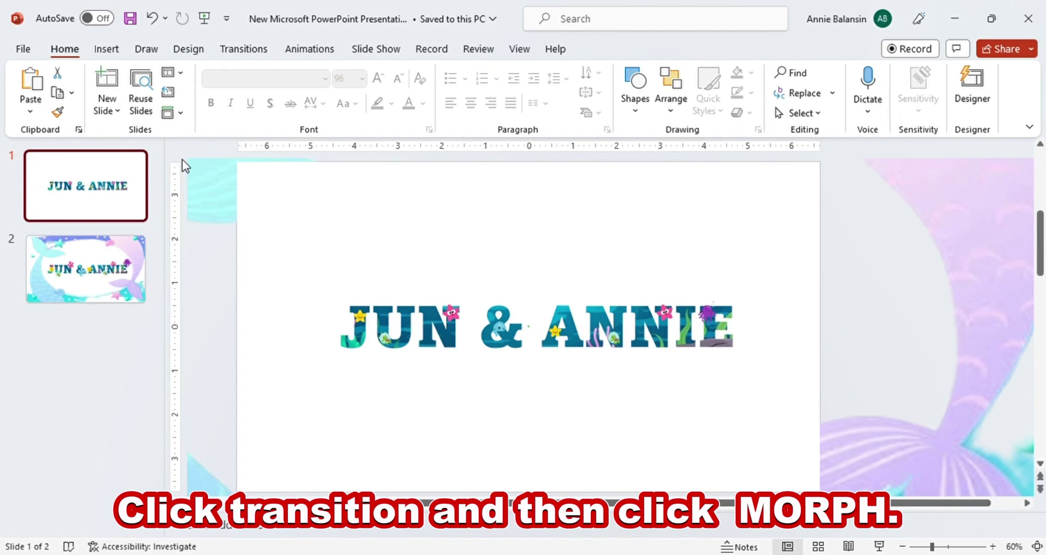
Step: Apply the Morph transition to slide 1 and preview it
left_click(244, 49)
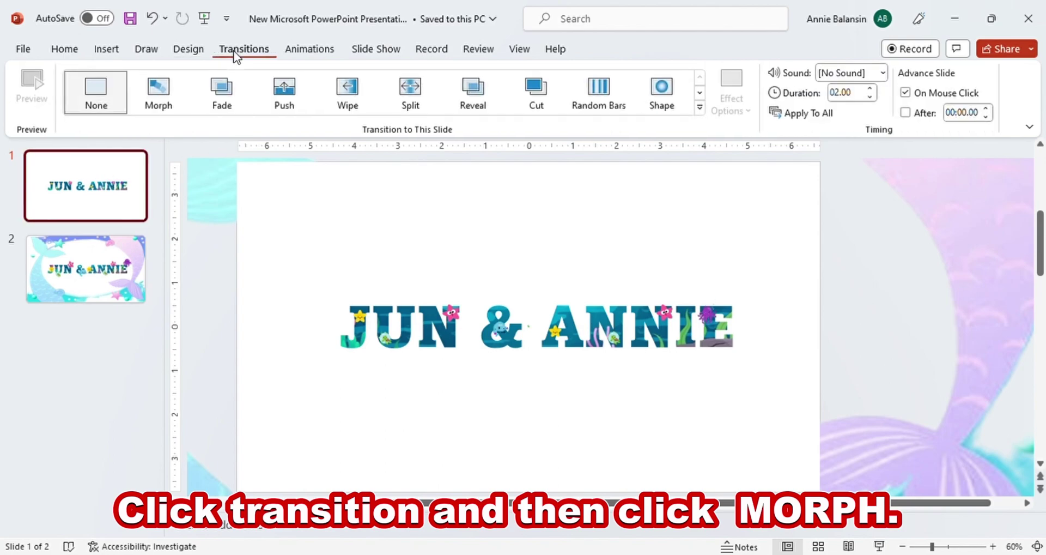
left_click(152, 84)
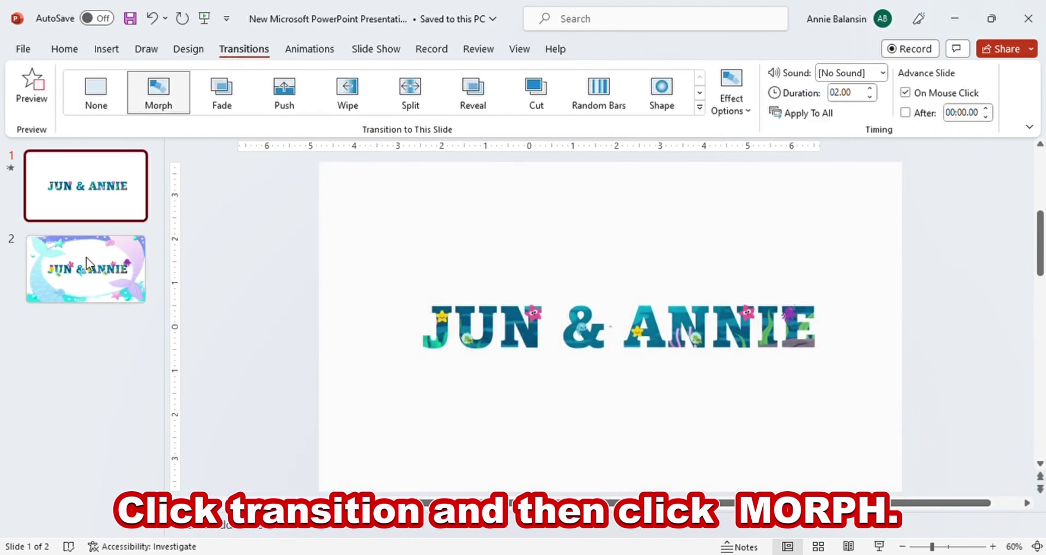
left_click(180, 93)
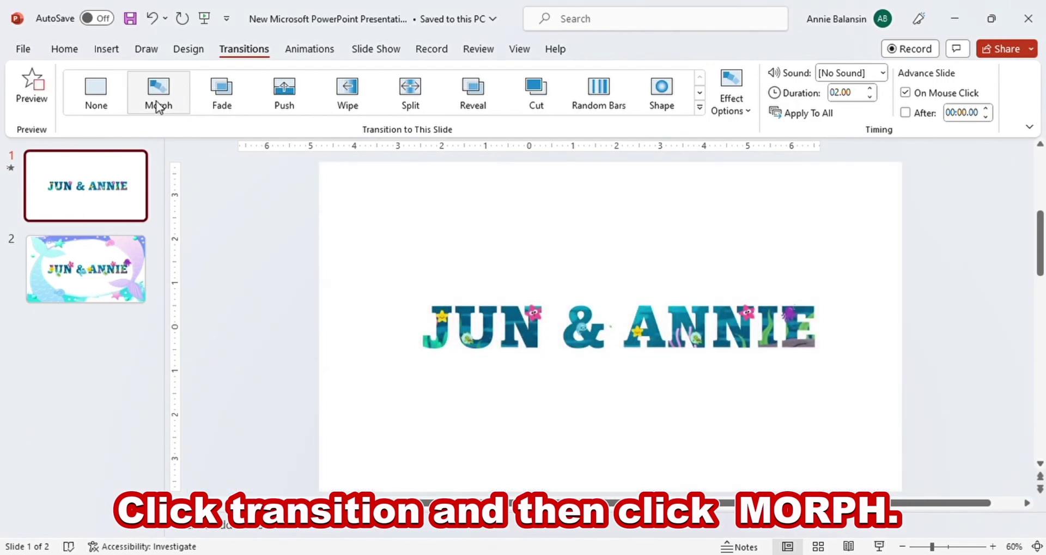
Step: Give the mermaid-frame slide 2 a Morph transition and replay its preview several times
left_click(90, 260)
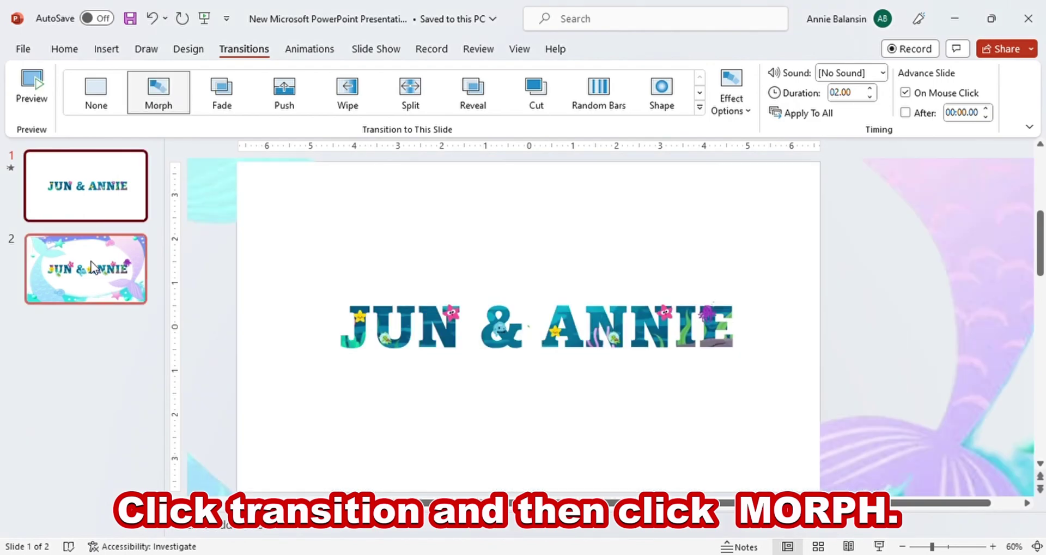
left_click(164, 94)
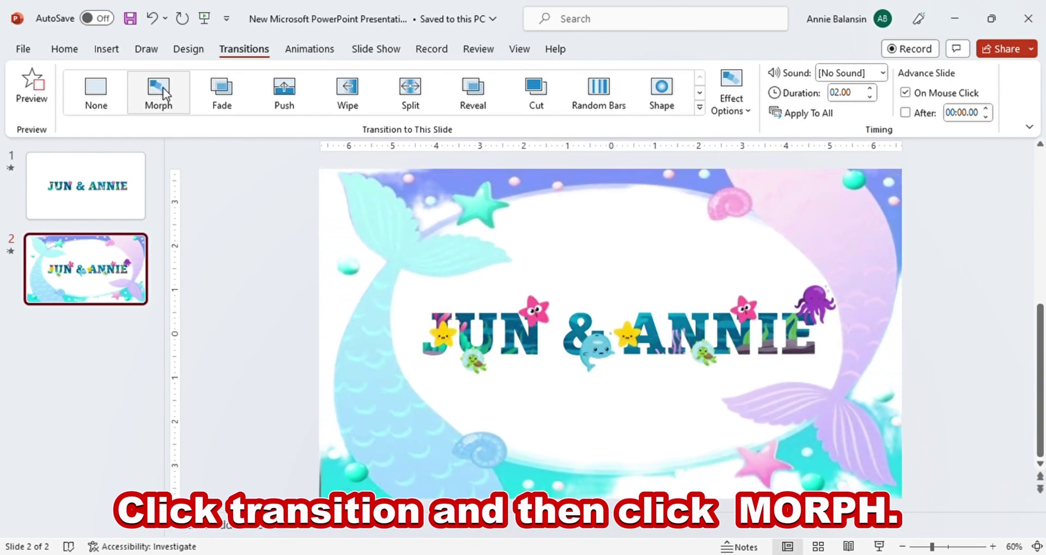
left_click(161, 93)
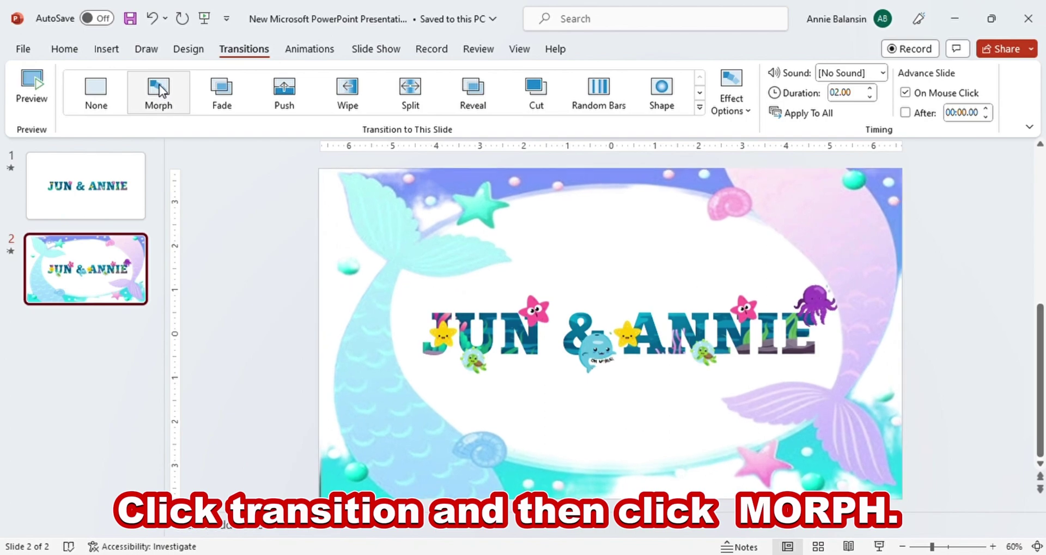
left_click(161, 93)
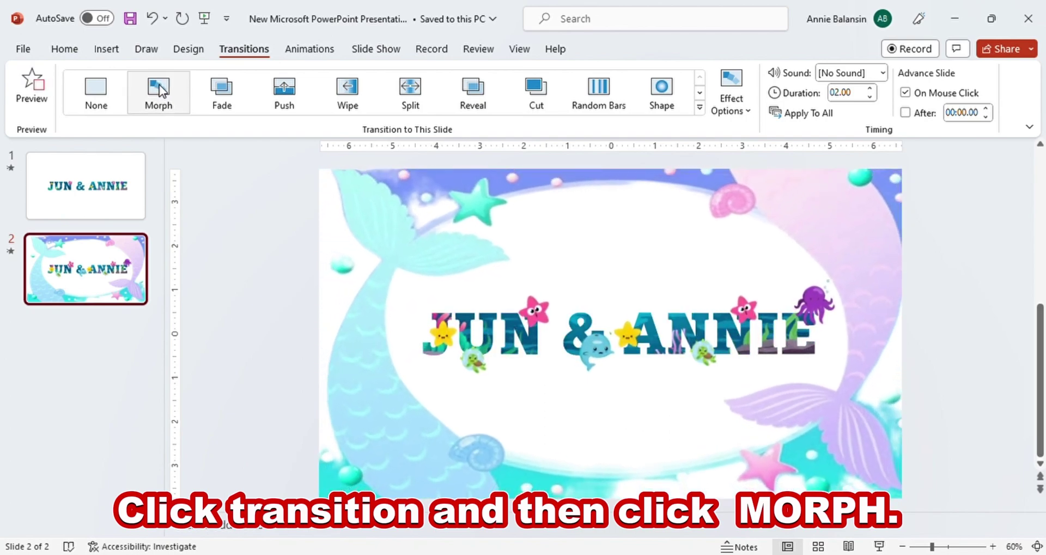
left_click(161, 92)
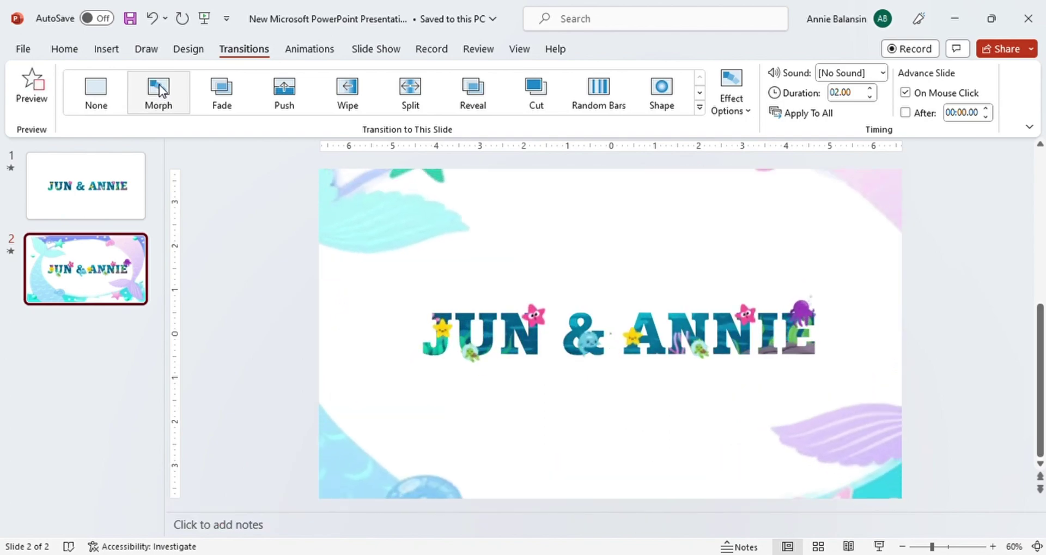
left_click(109, 180)
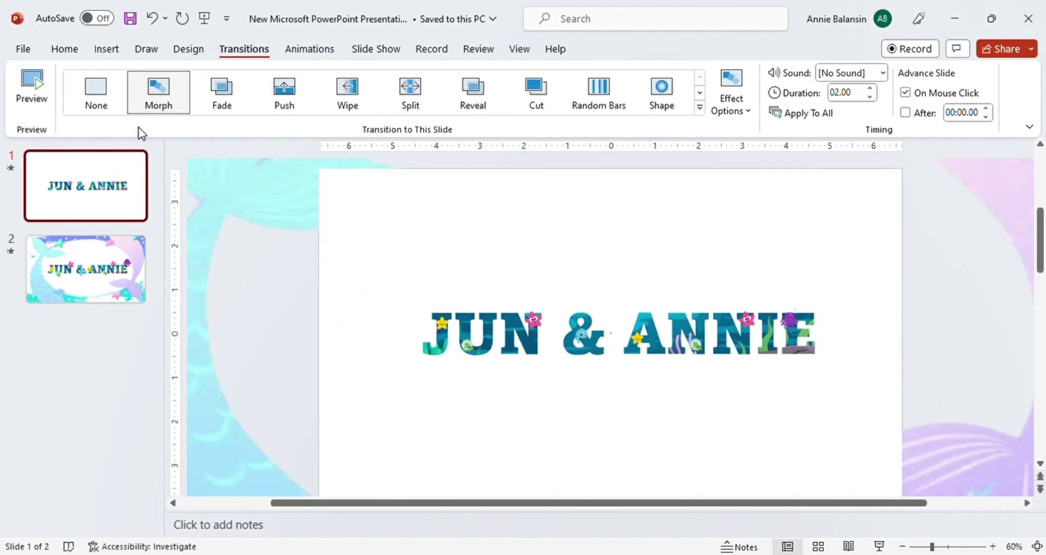
left_click(158, 93)
left_click(110, 270)
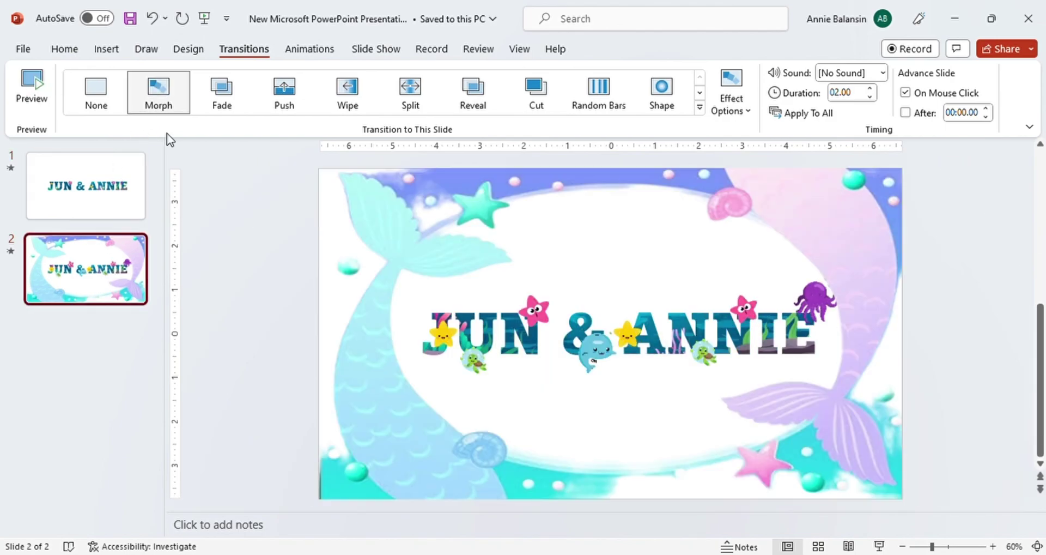
left_click(162, 101)
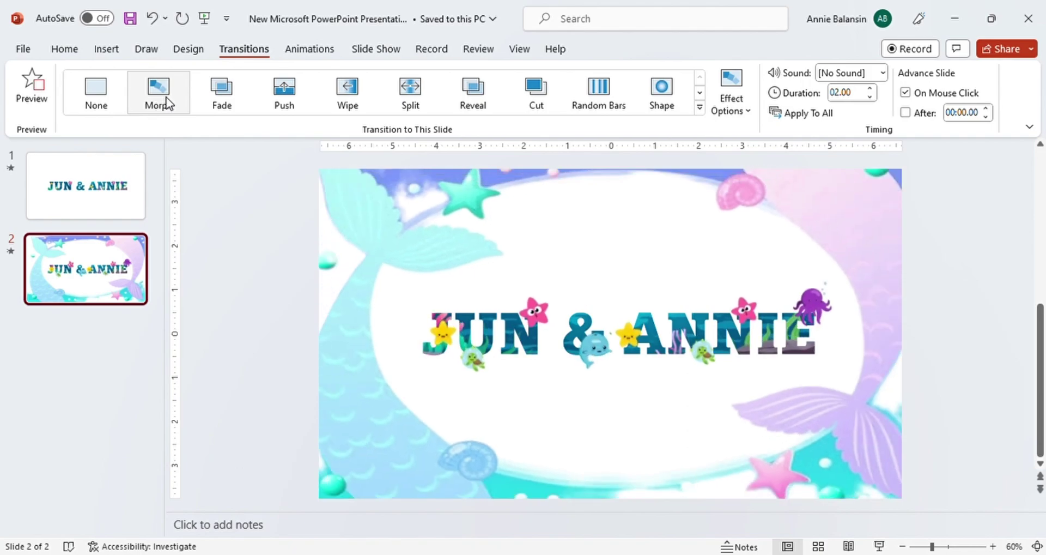
Step: Run the slideshow from the beginning, advancing through the Morph to the mermaid frame until it ends
key("F5")
key("space")
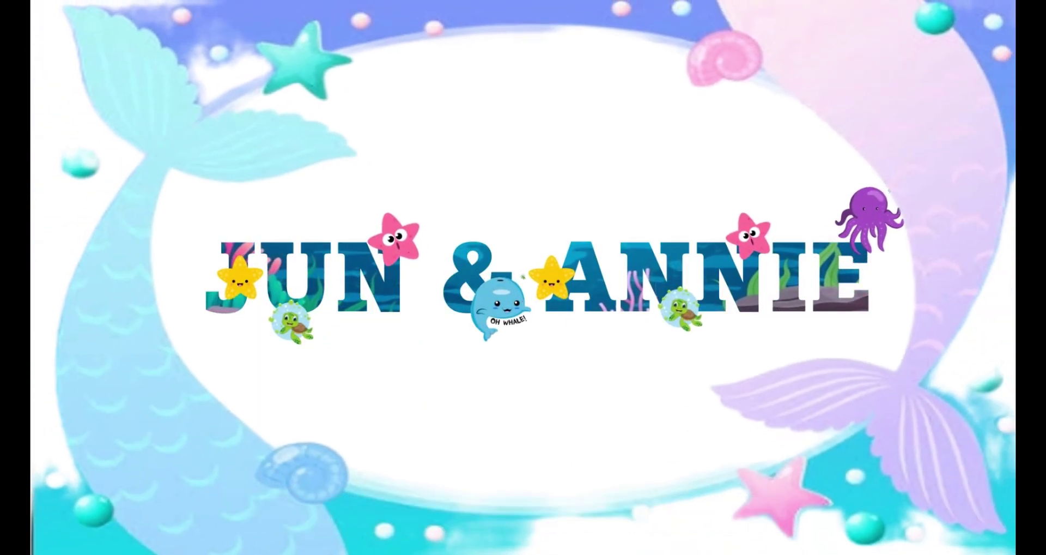
key("space")
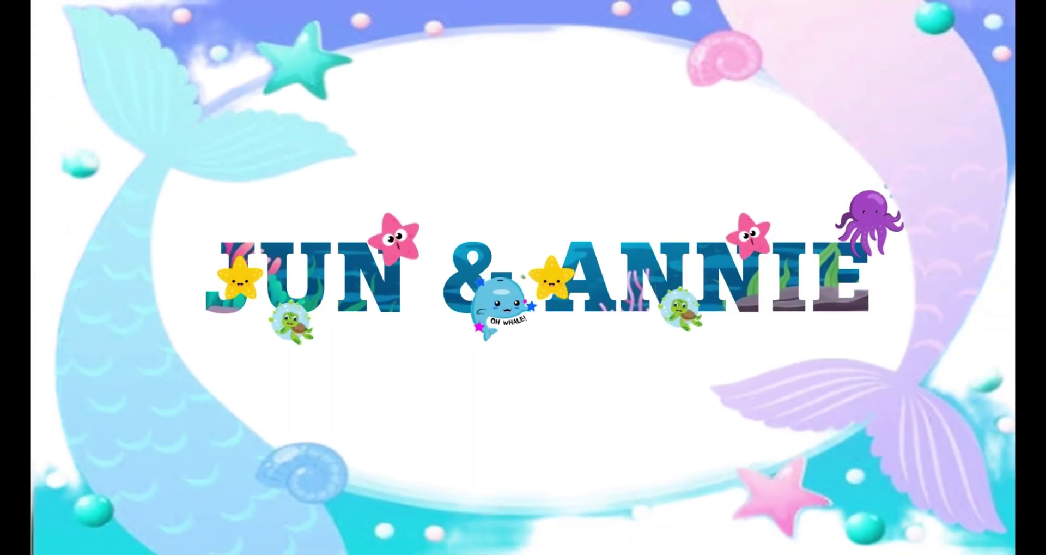
key("space")
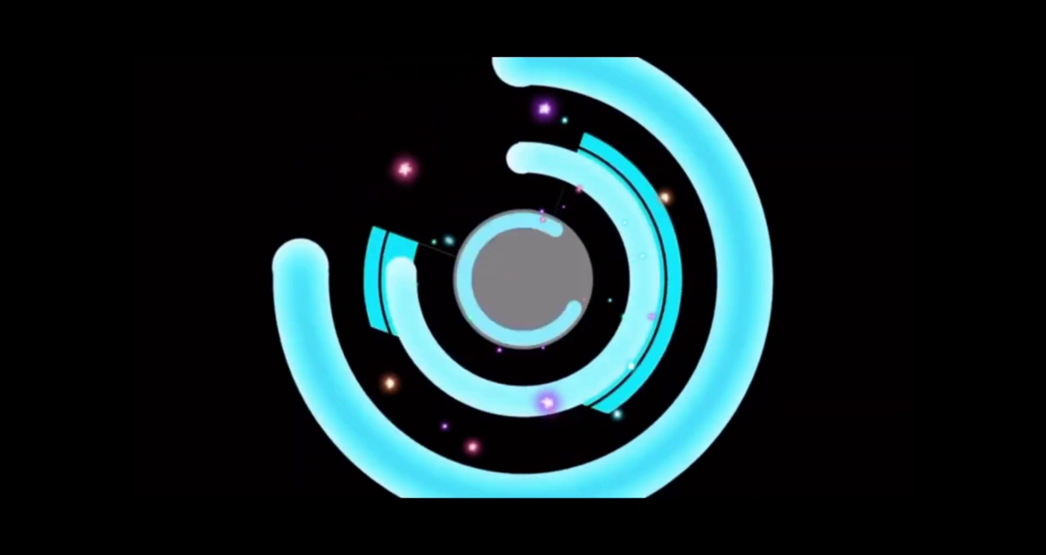